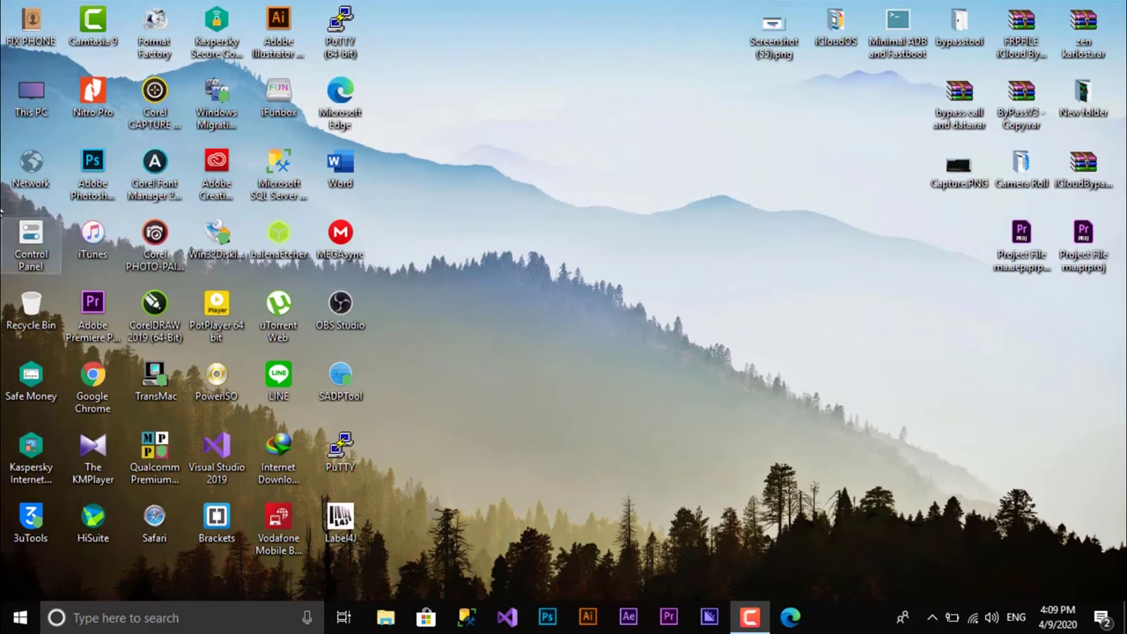
- Check the free space on the local drives in This PC and close the window
{"action": "double_click", "coordinate": [44, 90]}
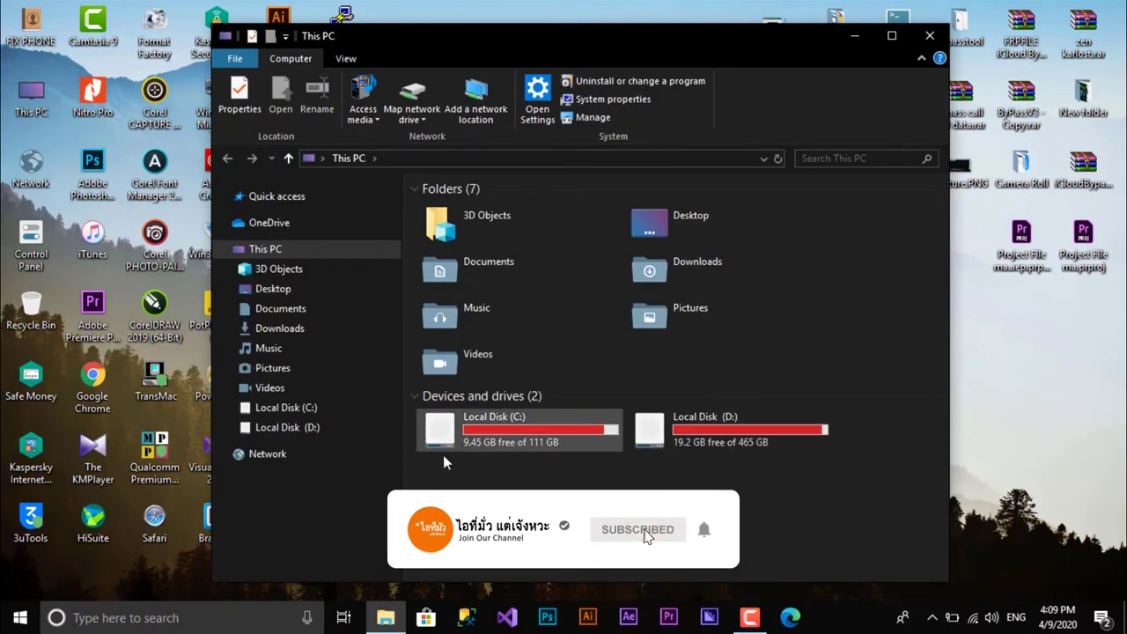
{"action": "left_click_drag", "start_coordinate": [606, 32], "coordinate": [558, 28]}
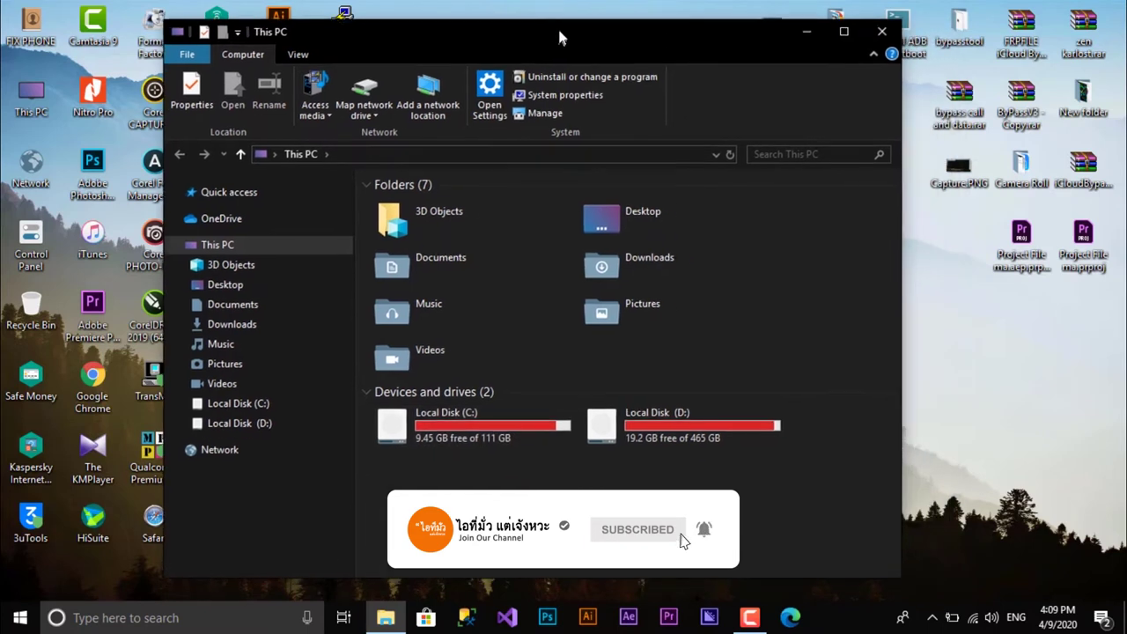
{"action": "left_click", "coordinate": [883, 30]}
- Open the user's temporary files folder by running %temp%
{"action": "key", "text": "super+r"}
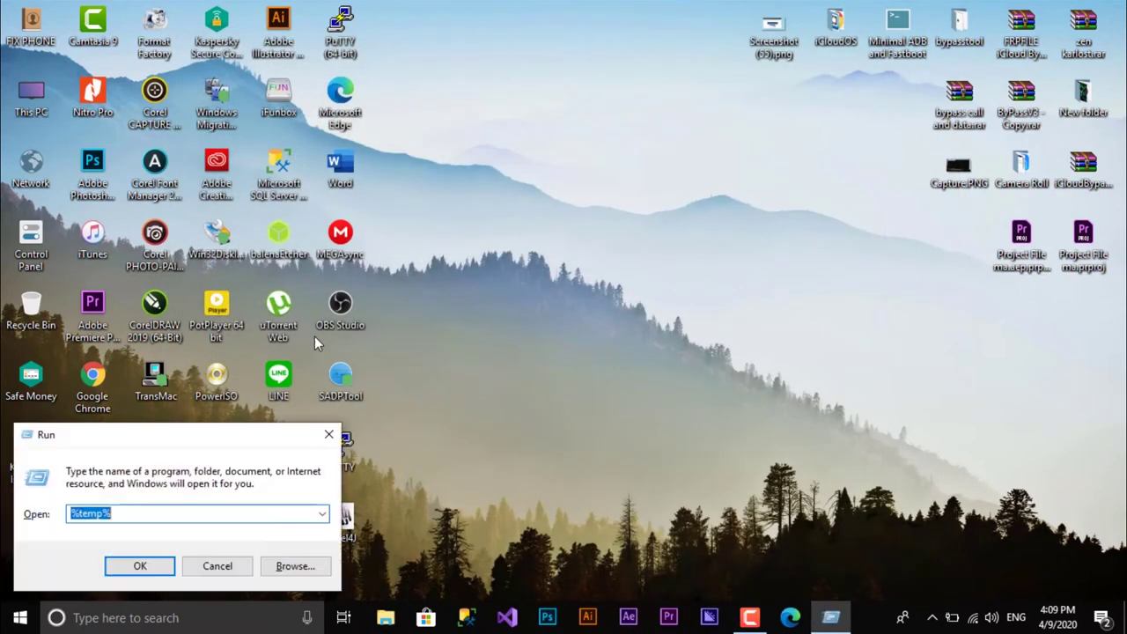
{"action": "key", "text": "BackSpace"}
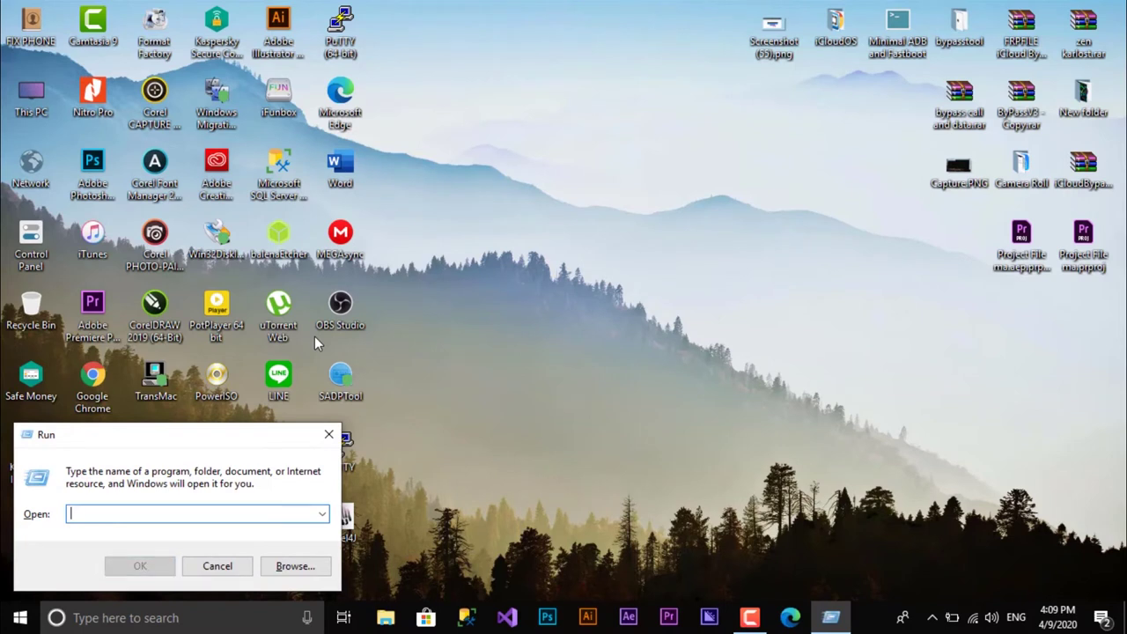
{"action": "type", "text": "%te"}
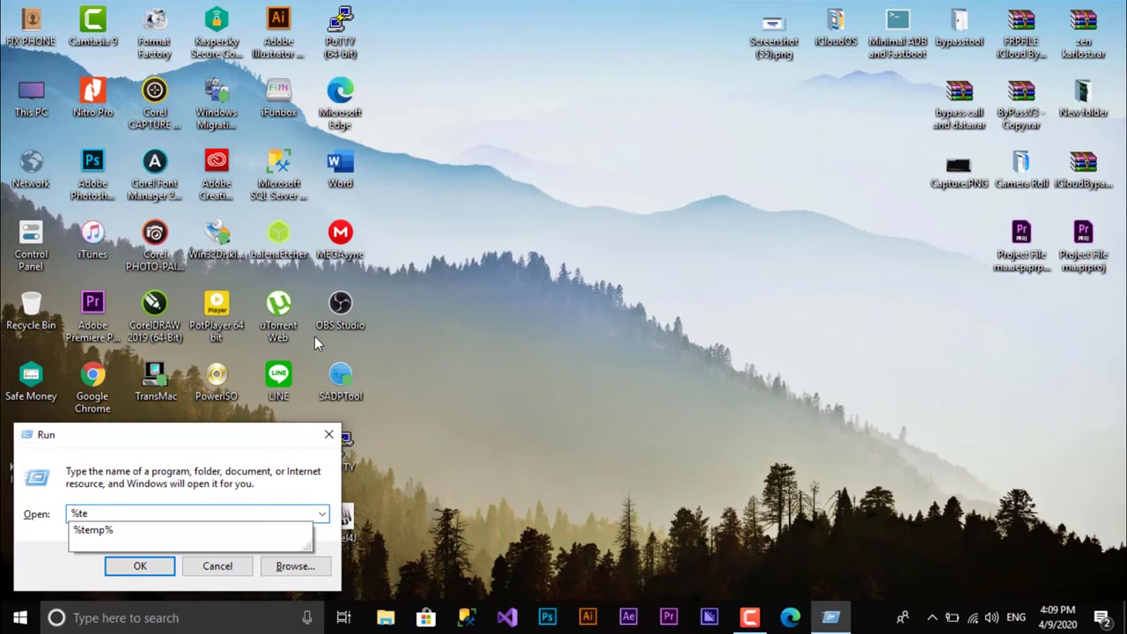
{"action": "type", "text": "mp%"}
{"action": "key", "text": "Return"}
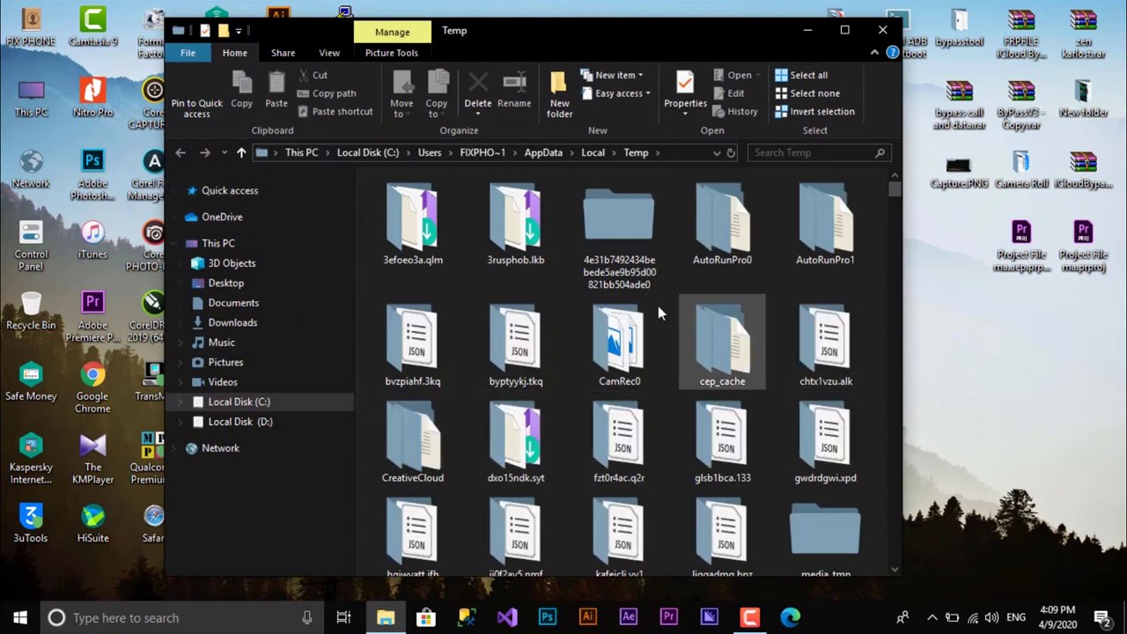
- Delete everything in the user's Temp folder, skipping items that are in use, and close the folder
{"action": "left_click", "coordinate": [449, 233]}
{"action": "key", "text": "ctrl+a"}
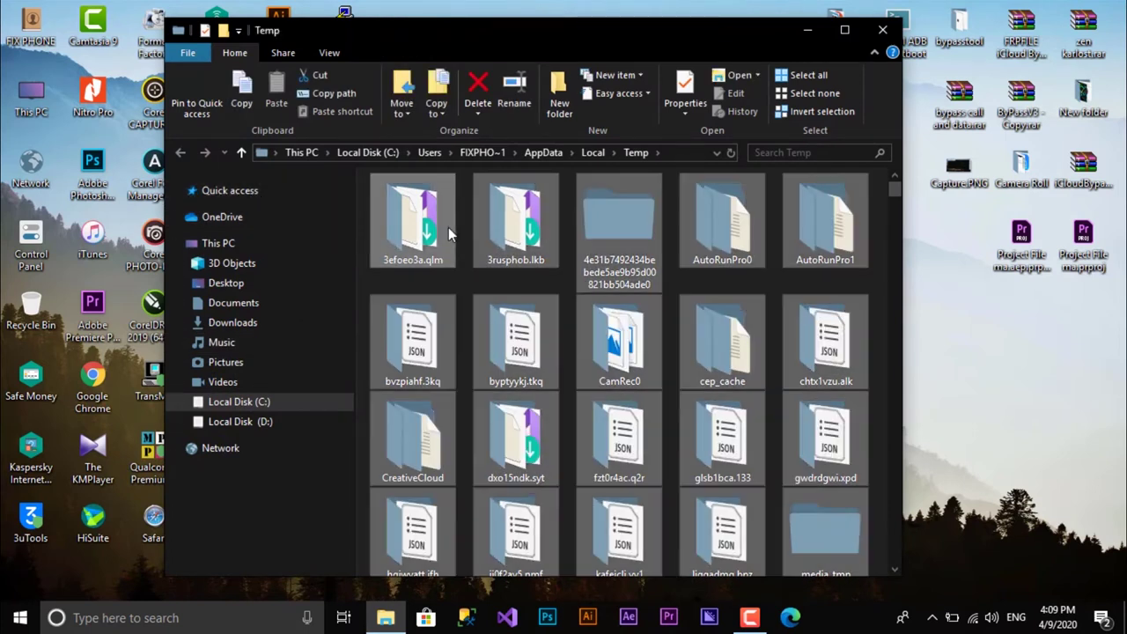
{"action": "right_click", "coordinate": [507, 198]}
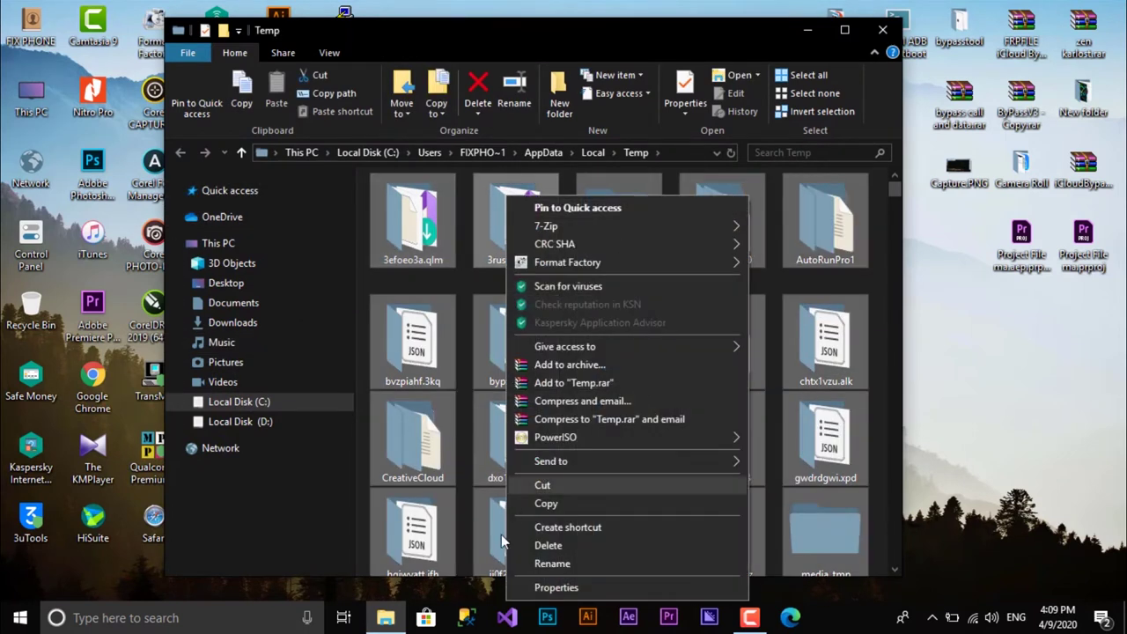
{"action": "left_click", "coordinate": [568, 545]}
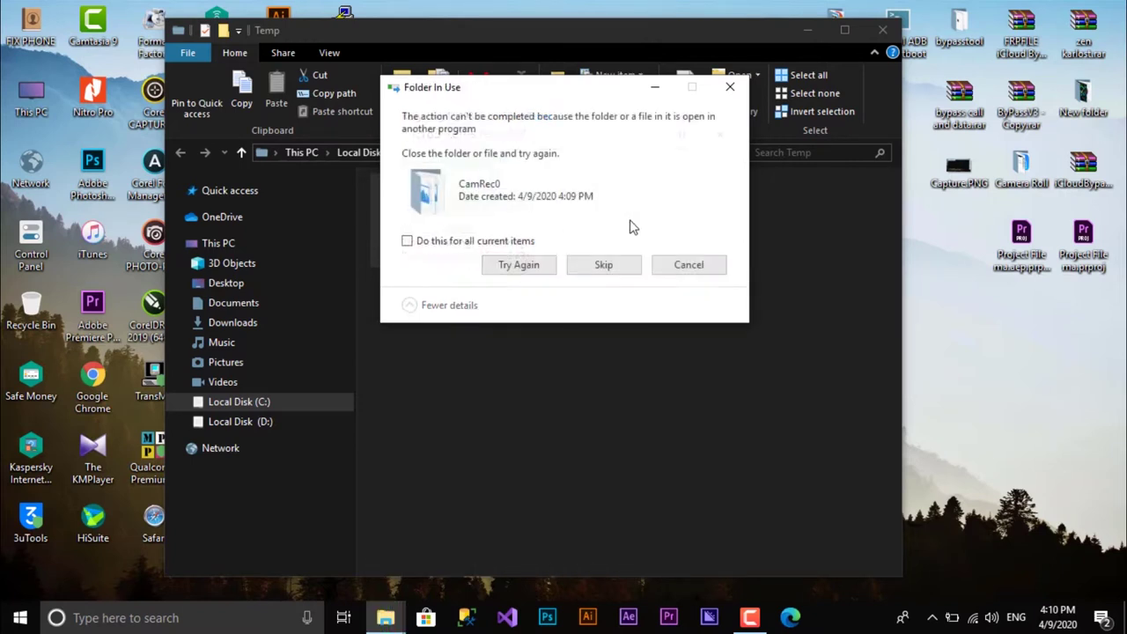
{"action": "left_click", "coordinate": [590, 269]}
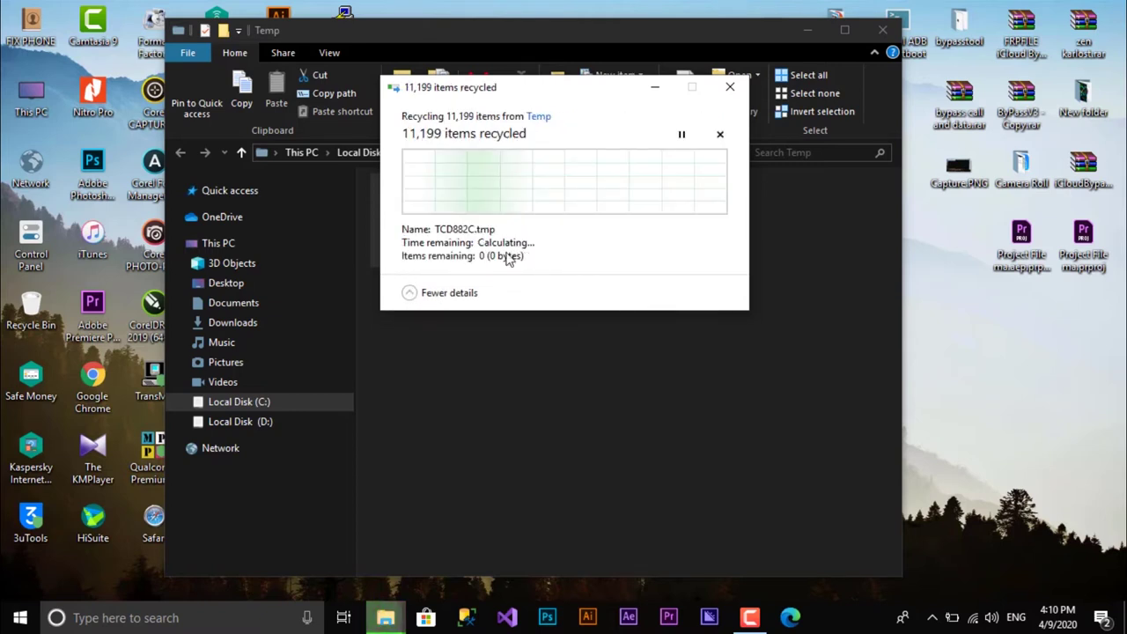
{"action": "left_click_drag", "start_coordinate": [556, 93], "coordinate": [550, 239]}
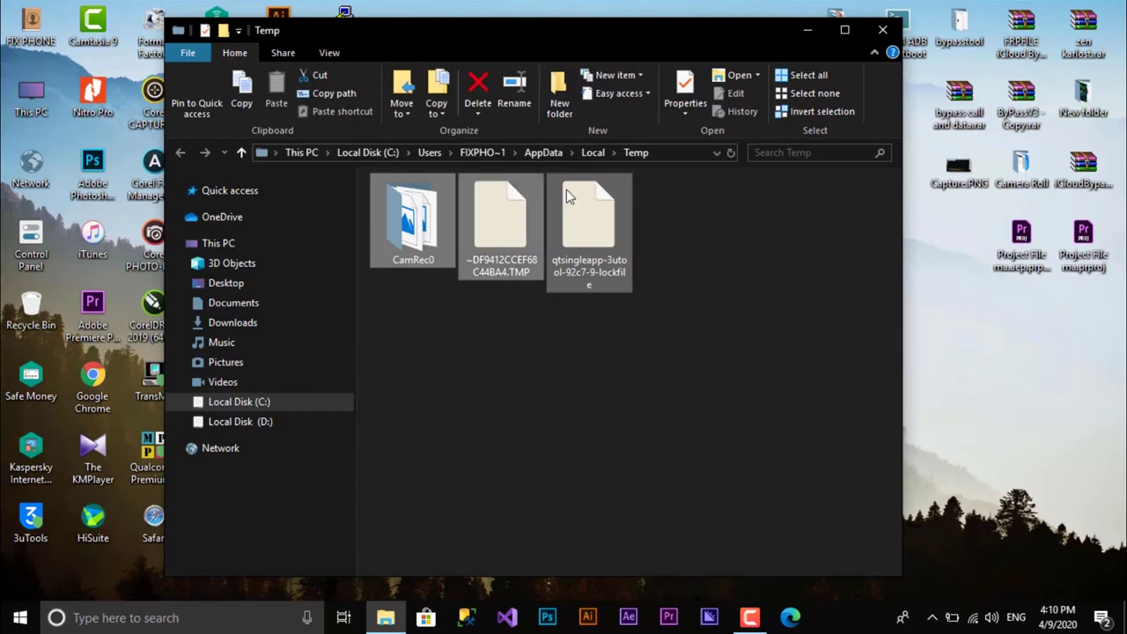
{"action": "left_click", "coordinate": [883, 32]}
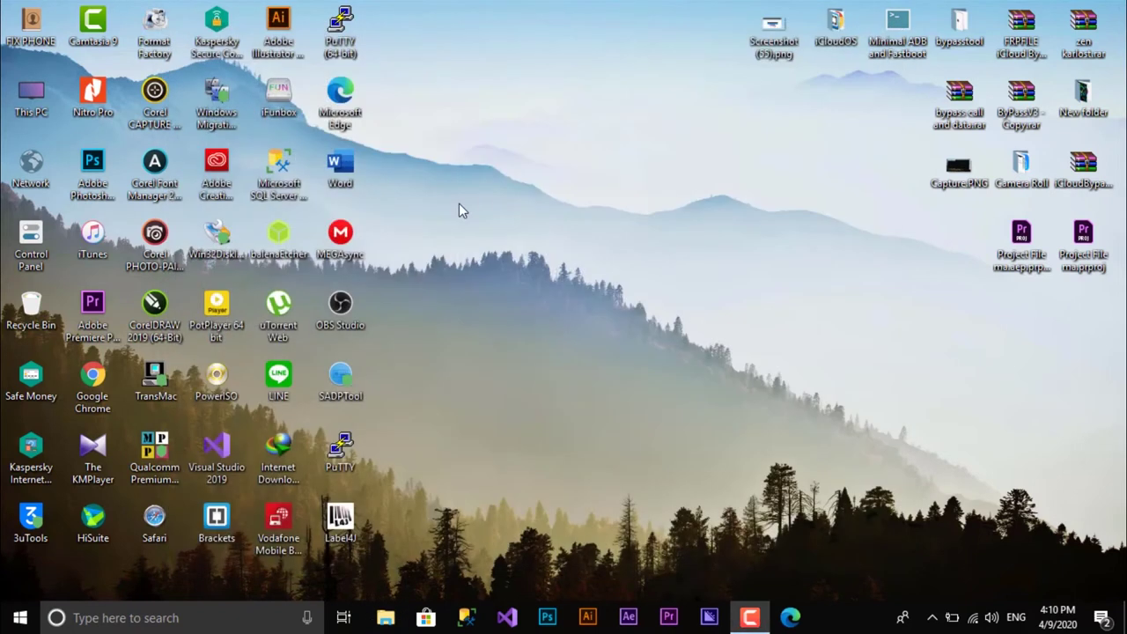
- Open the Windows Temp folder by running temp
{"action": "key", "text": "super+r"}
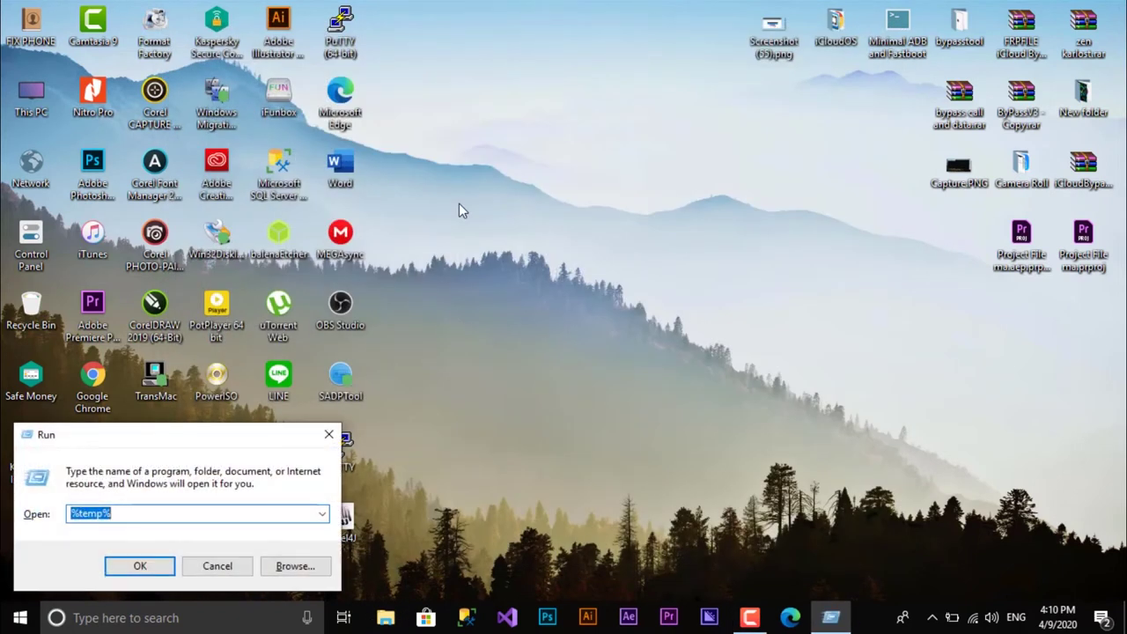
{"action": "type", "text": "temp"}
{"action": "key", "text": "Return"}
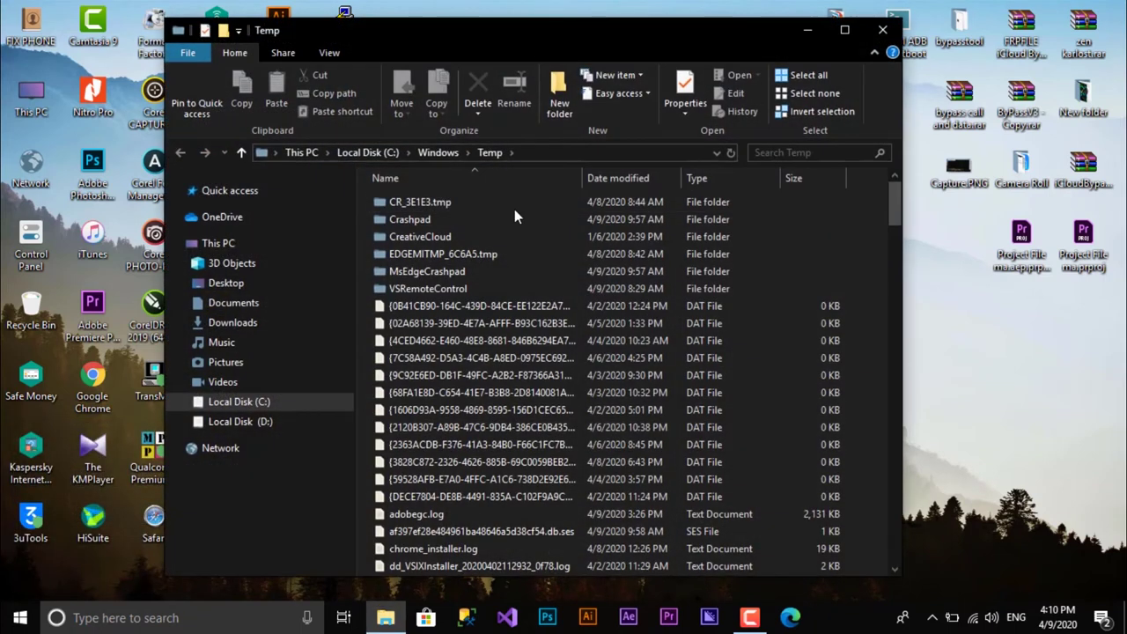
- Delete all contents of the Windows Temp folder with administrator permission, skipping items in use, and close the folder
{"action": "left_click", "coordinate": [470, 258]}
{"action": "key", "text": "ctrl+a"}
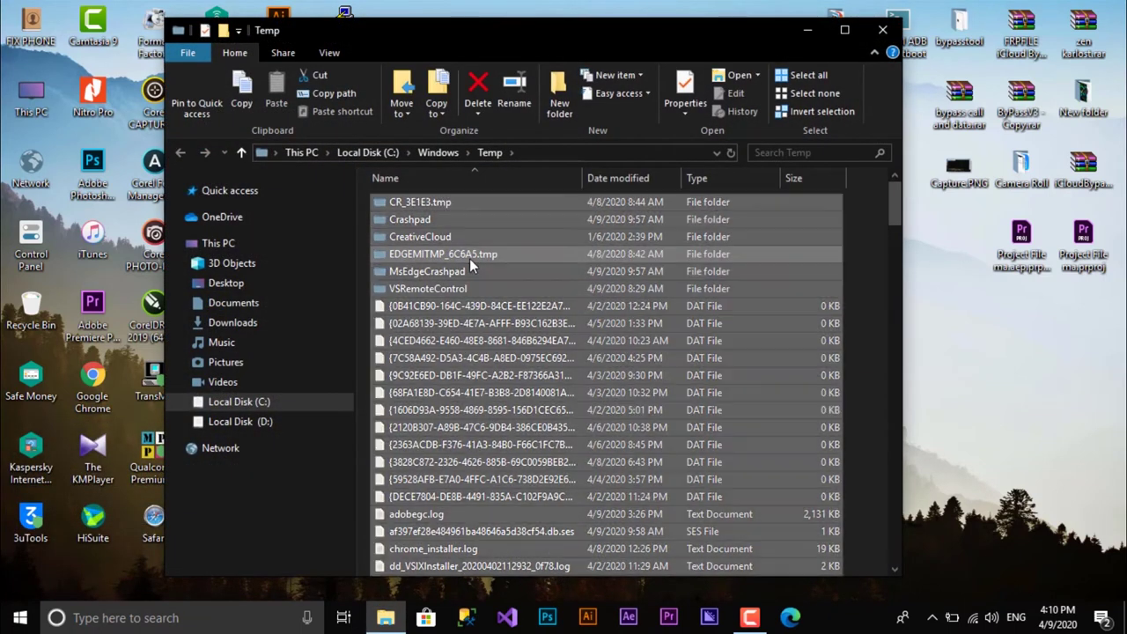
{"action": "key", "text": "Delete"}
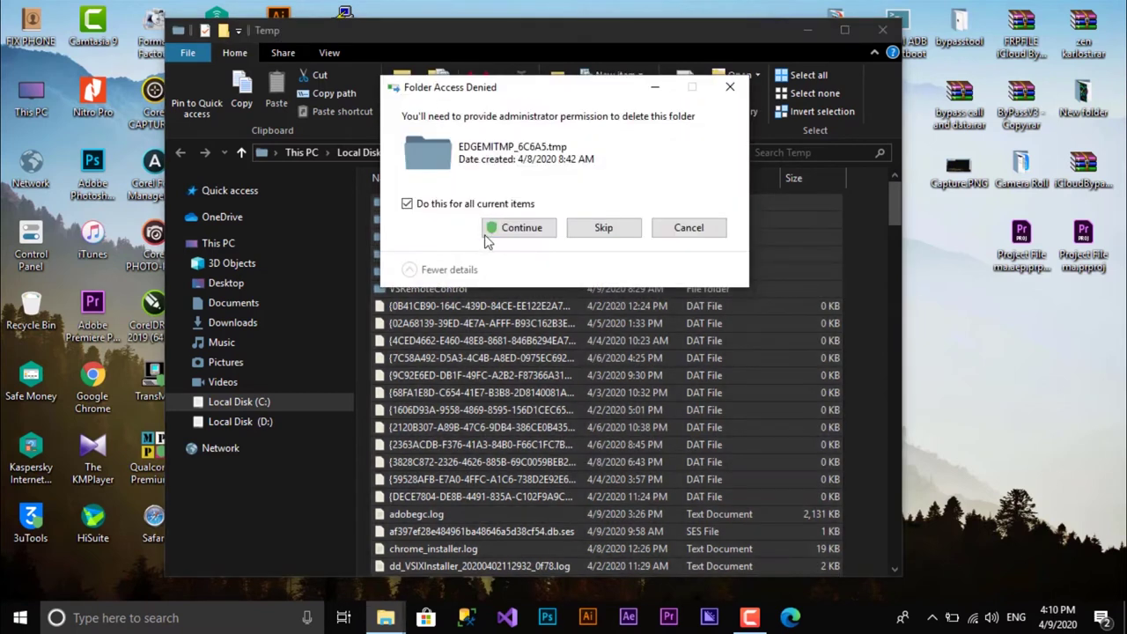
{"action": "left_click", "coordinate": [494, 230]}
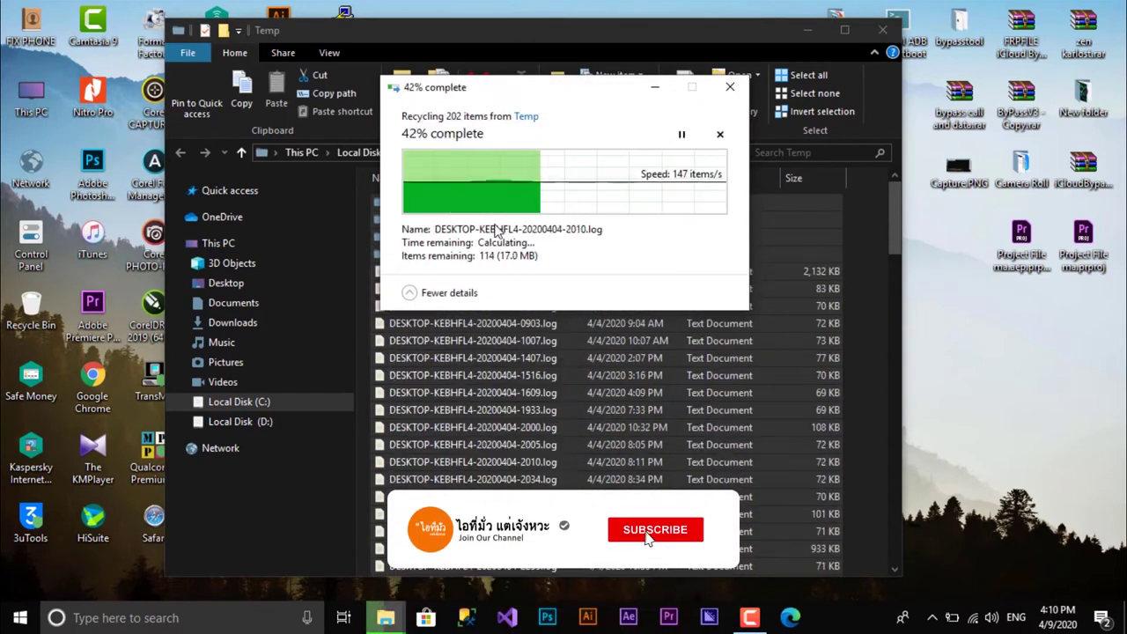
{"action": "left_click", "coordinate": [445, 243]}
{"action": "left_click", "coordinate": [585, 269]}
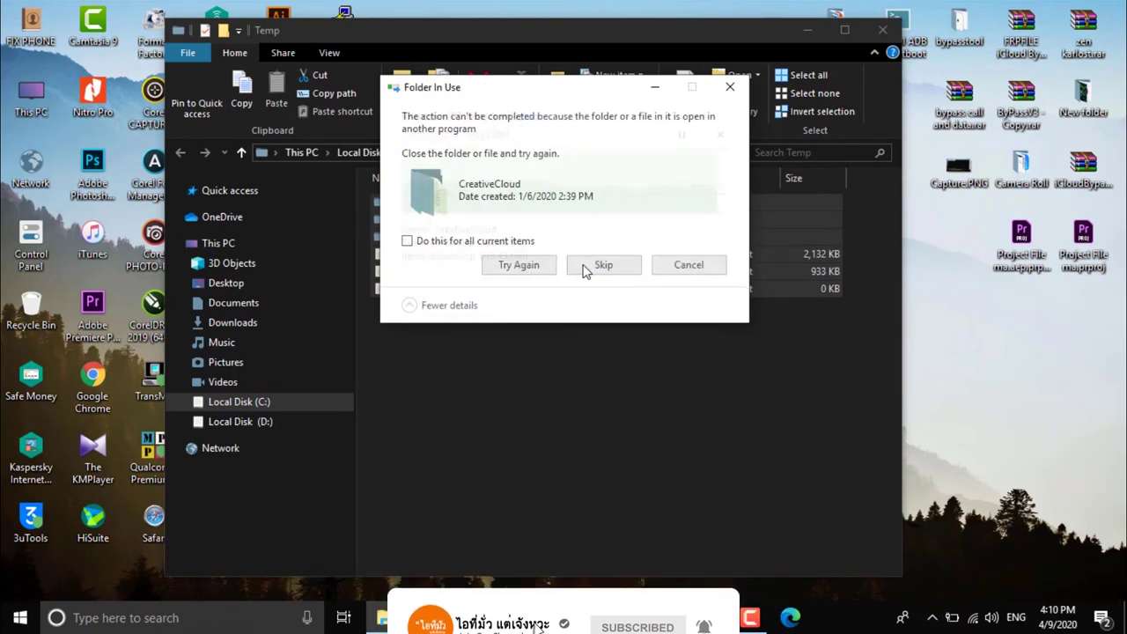
{"action": "left_click", "coordinate": [606, 266]}
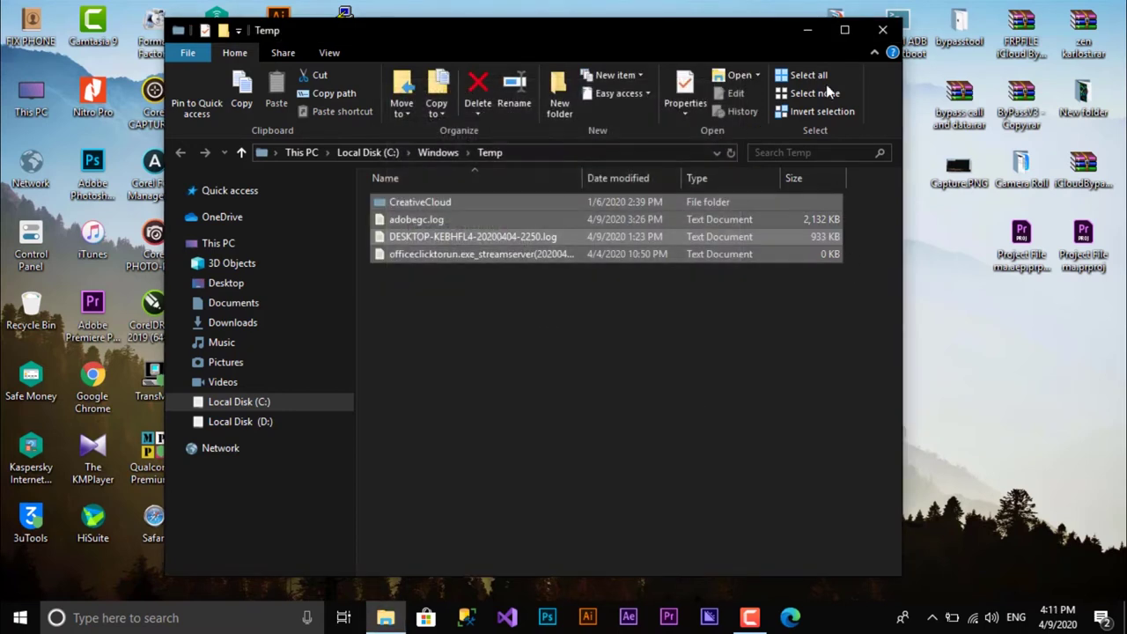
{"action": "left_click", "coordinate": [881, 31]}
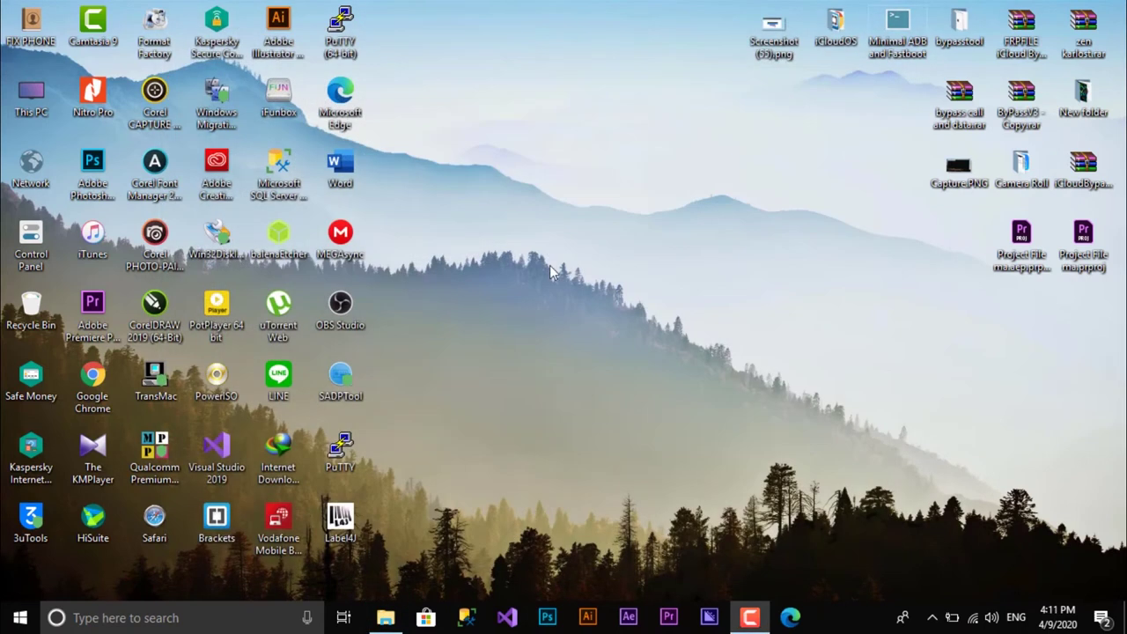
- Find and start Disk Cleanup, and scan drive C: for files that can be removed
{"action": "left_click", "coordinate": [77, 616]}
{"action": "type", "text": "d"}
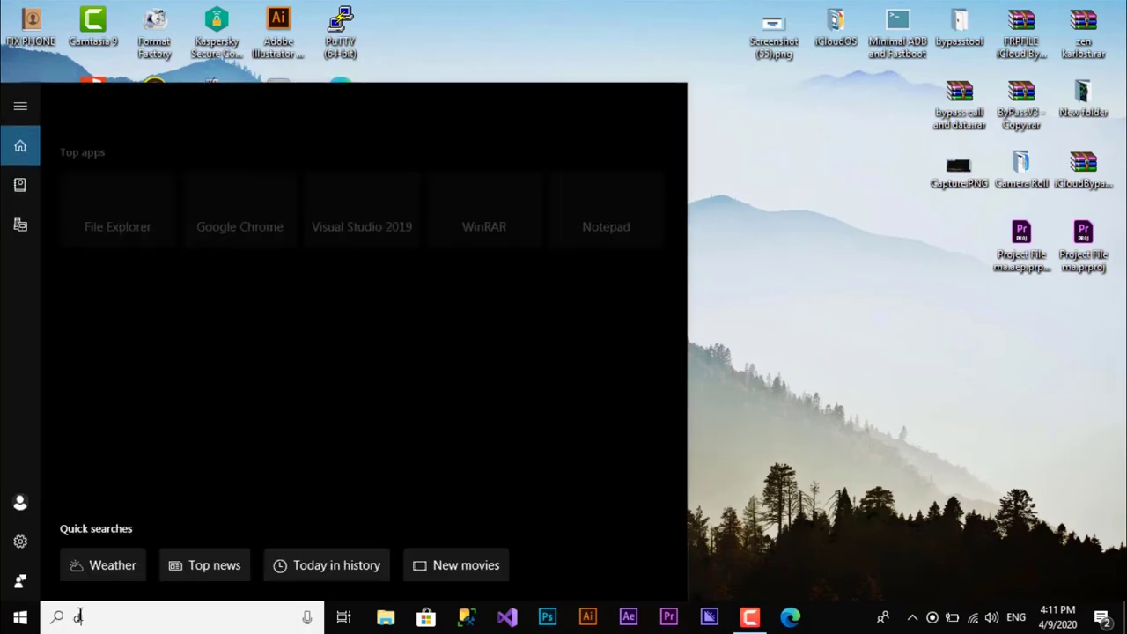
{"action": "type", "text": "is"}
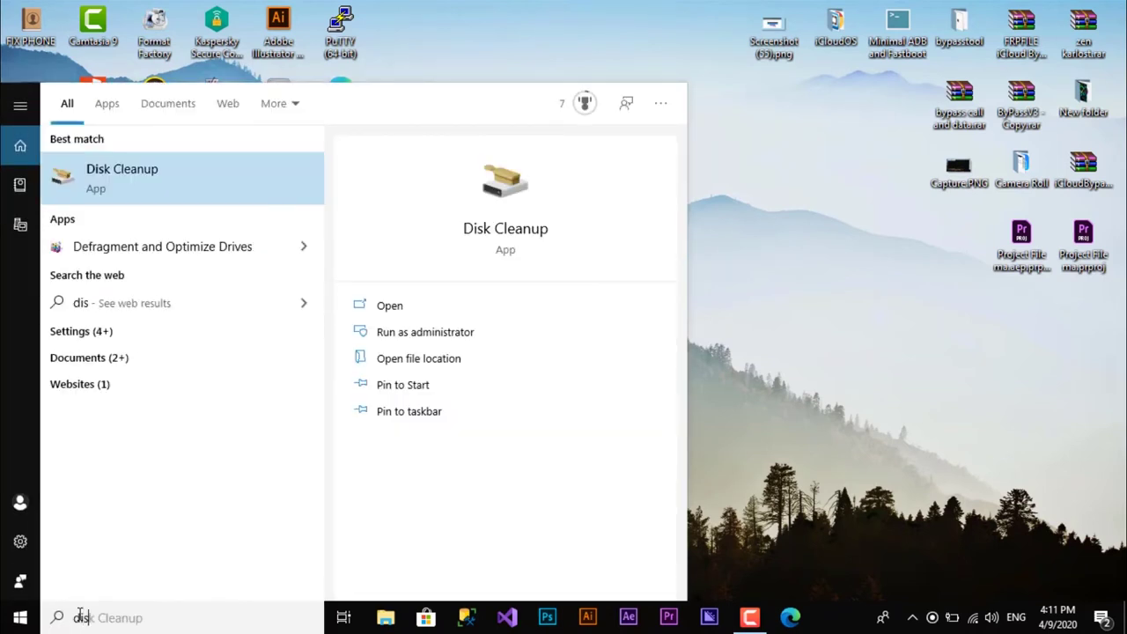
{"action": "left_click", "coordinate": [121, 170]}
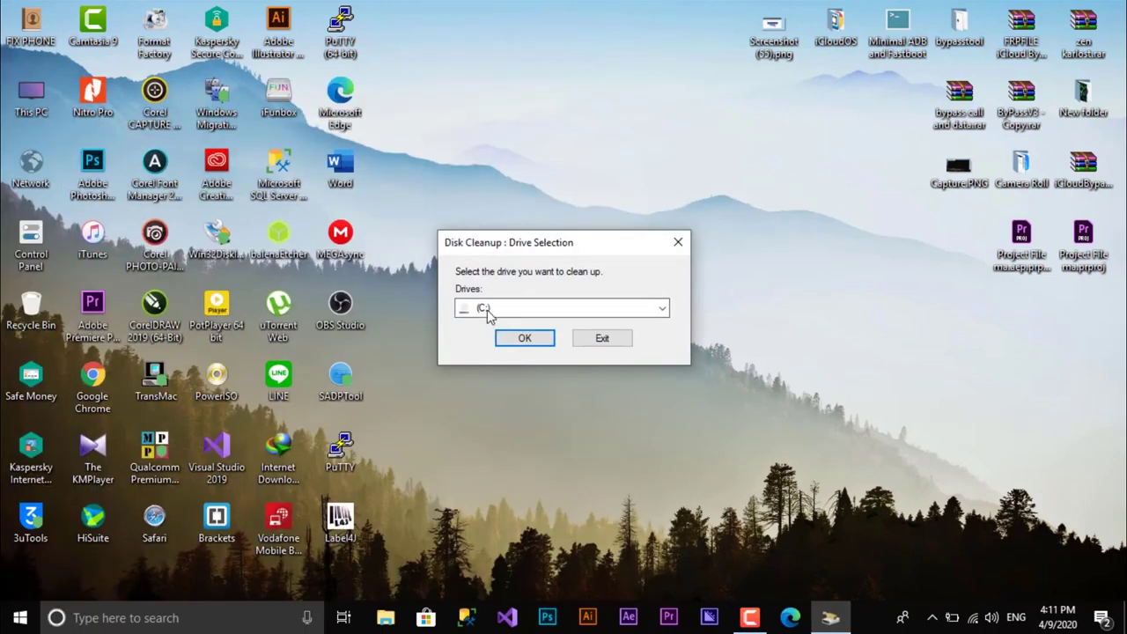
{"action": "left_click", "coordinate": [524, 338]}
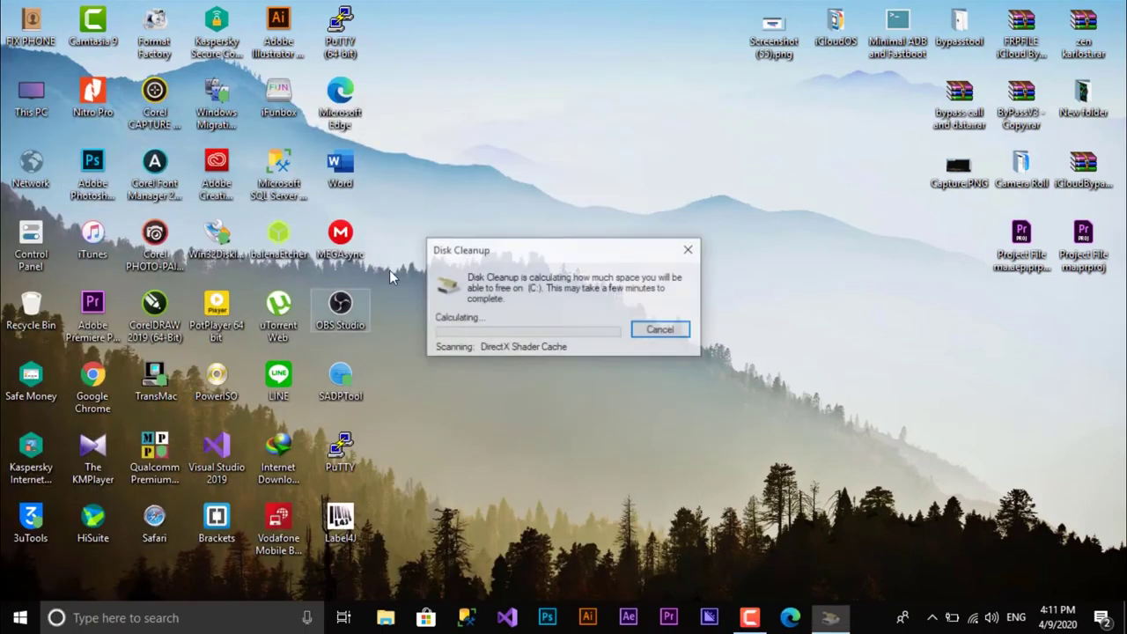
{"action": "left_click_drag", "start_coordinate": [510, 252], "coordinate": [479, 215]}
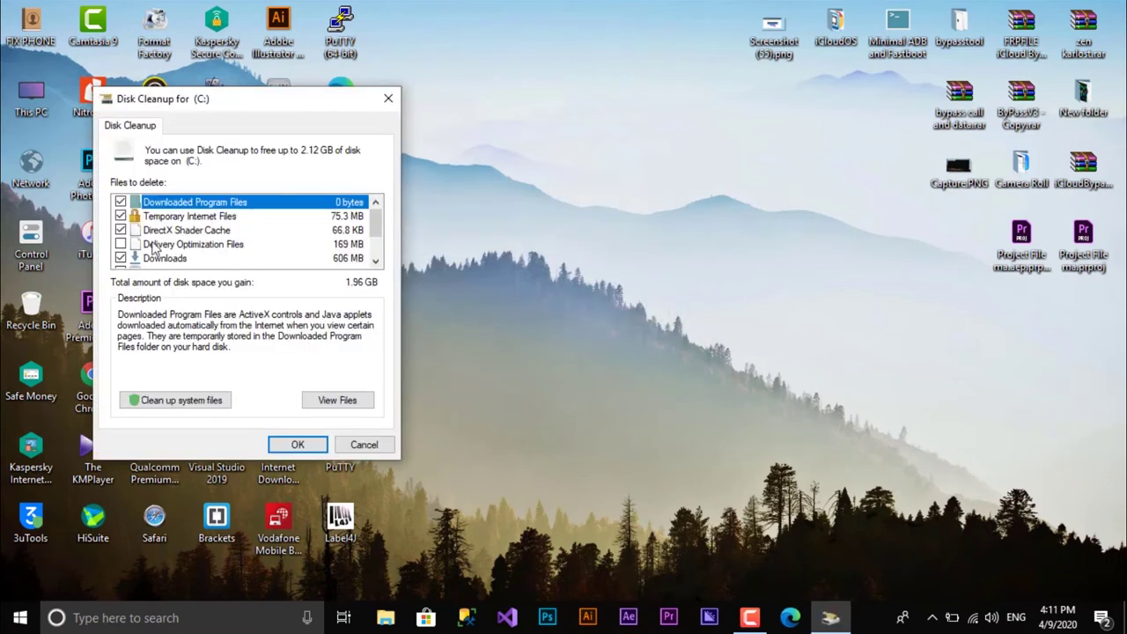
- Mark Delivery Optimization Files for deletion and review the other selected file categories
{"action": "left_click", "coordinate": [120, 244]}
{"action": "scroll", "coordinate": [261, 236], "scroll_direction": "down", "scroll_amount": 1}
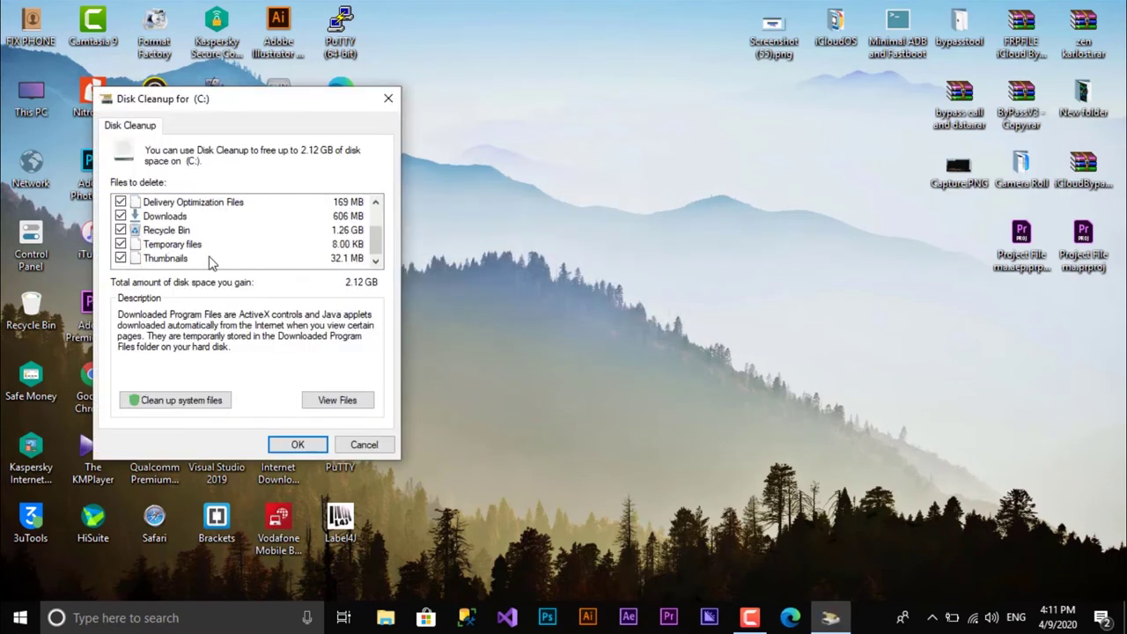
{"action": "scroll", "coordinate": [161, 238], "scroll_direction": "up", "scroll_amount": 1}
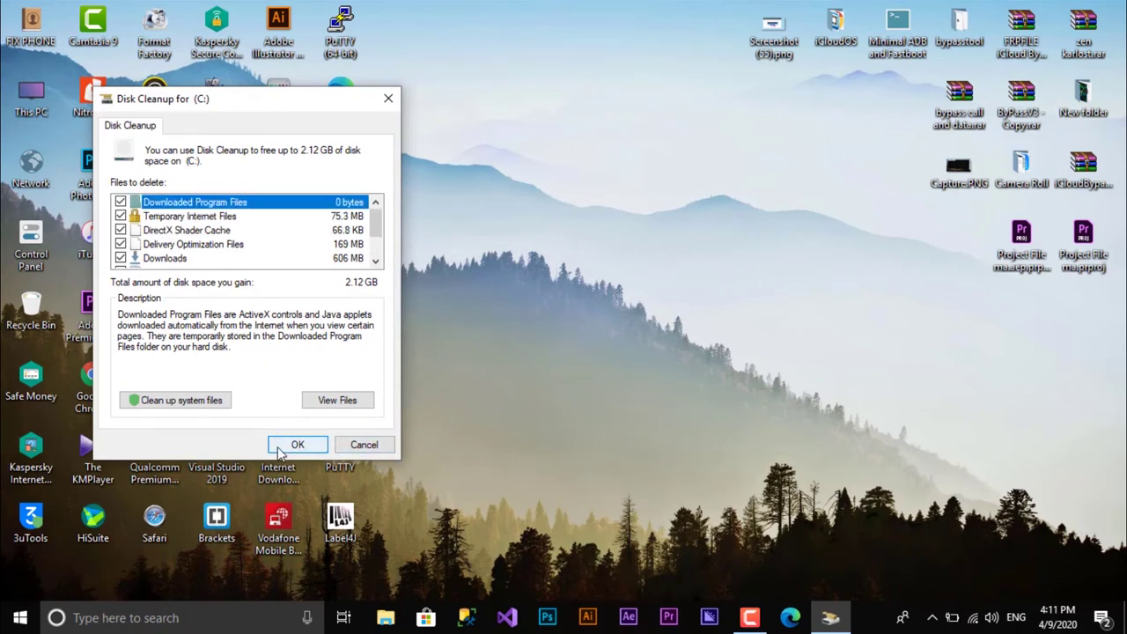
- Rescan drive C: with system files included in the cleanup
{"action": "left_click", "coordinate": [170, 399]}
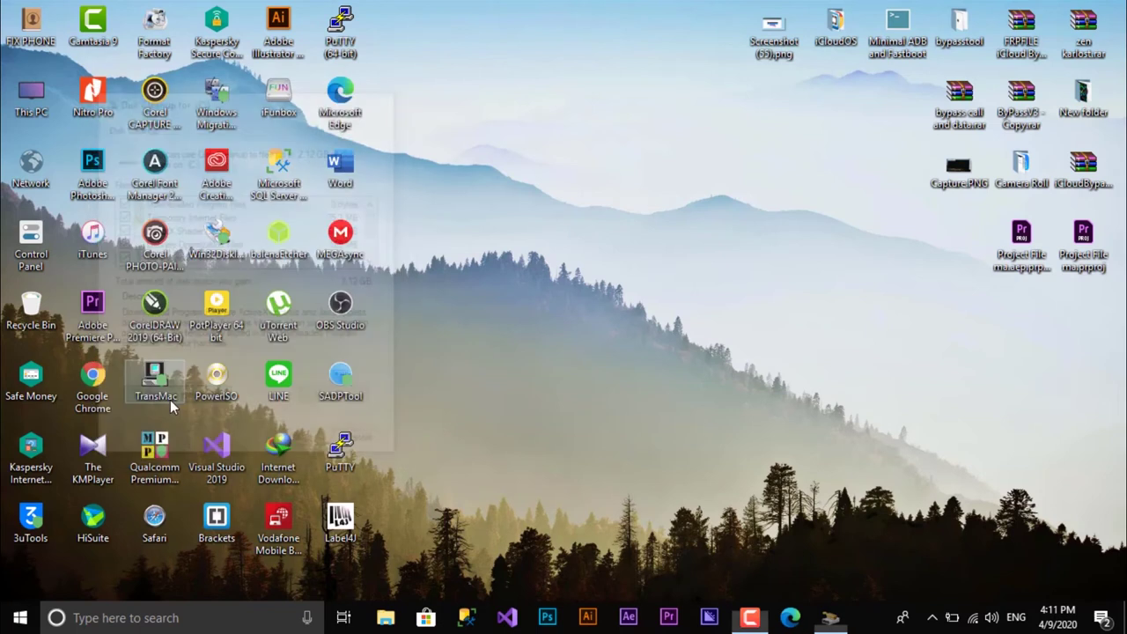
{"action": "left_click", "coordinate": [513, 339]}
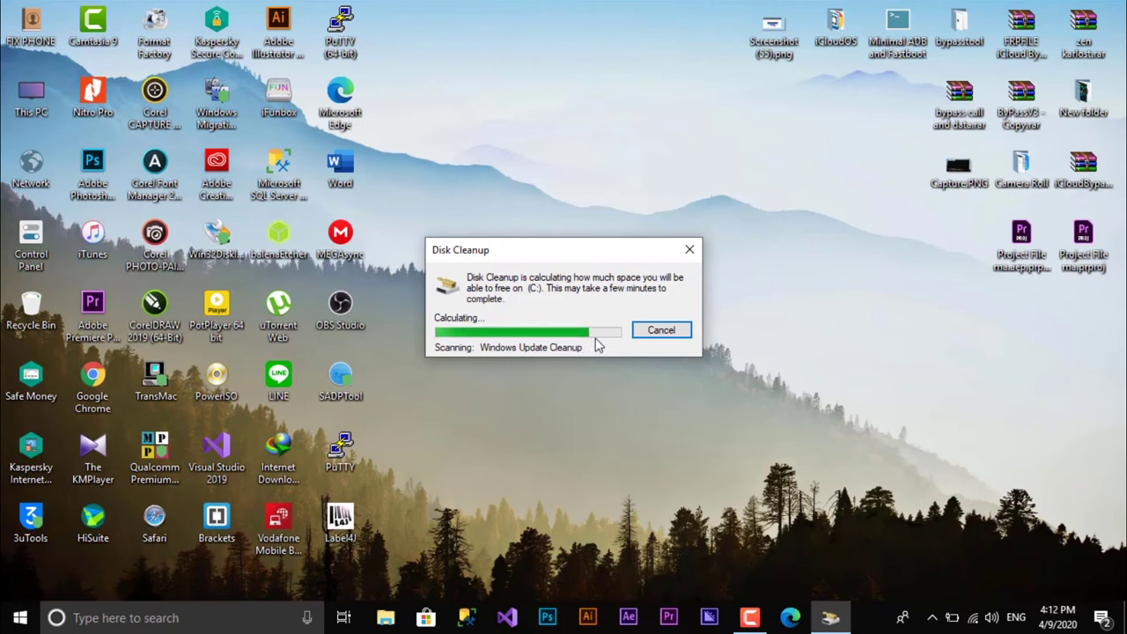
{"action": "left_click_drag", "start_coordinate": [537, 246], "coordinate": [499, 161]}
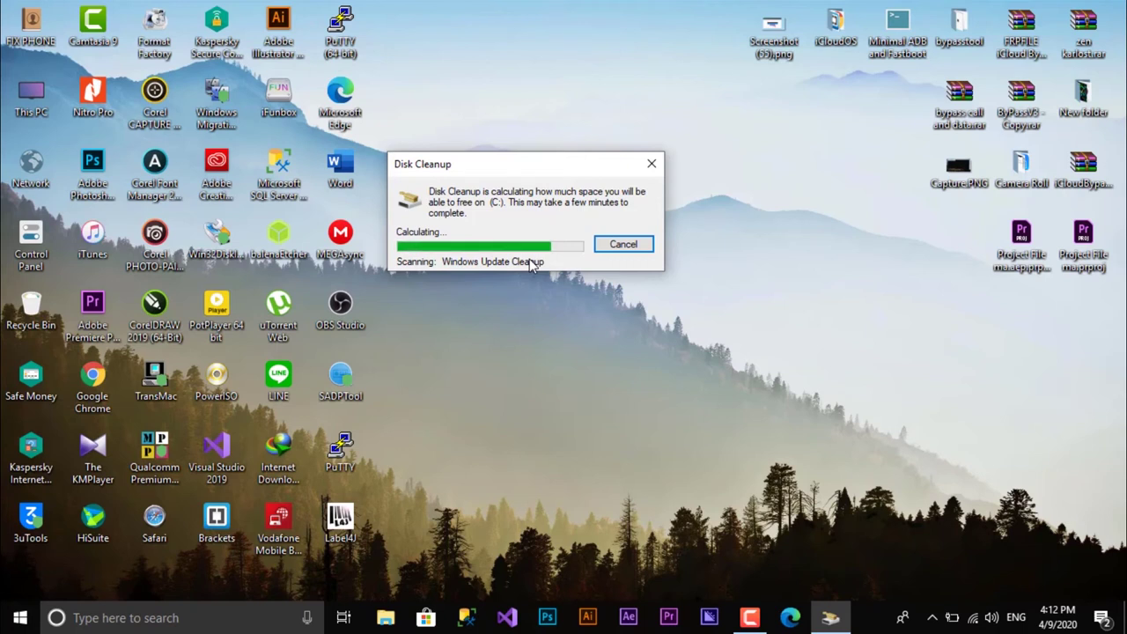
- Mark the remaining file category for deletion, run the cleanup of drive C: and confirm permanent deletion
{"action": "left_click", "coordinate": [141, 280]}
{"action": "scroll", "coordinate": [165, 269], "scroll_direction": "down", "scroll_amount": 2}
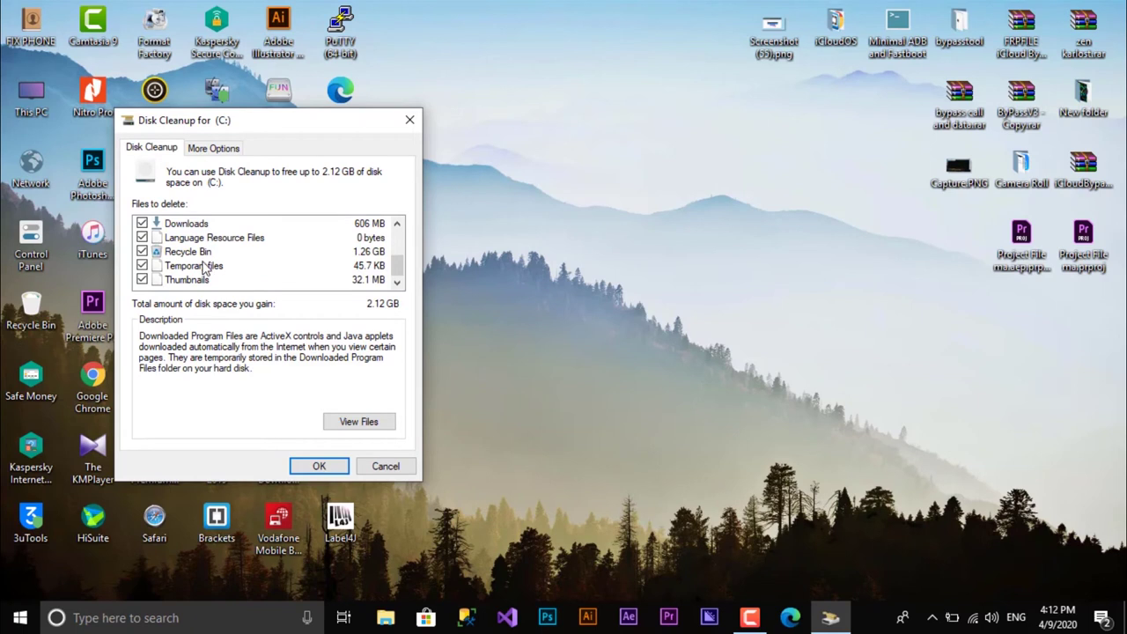
{"action": "left_click", "coordinate": [332, 468]}
{"action": "left_click", "coordinate": [599, 320]}
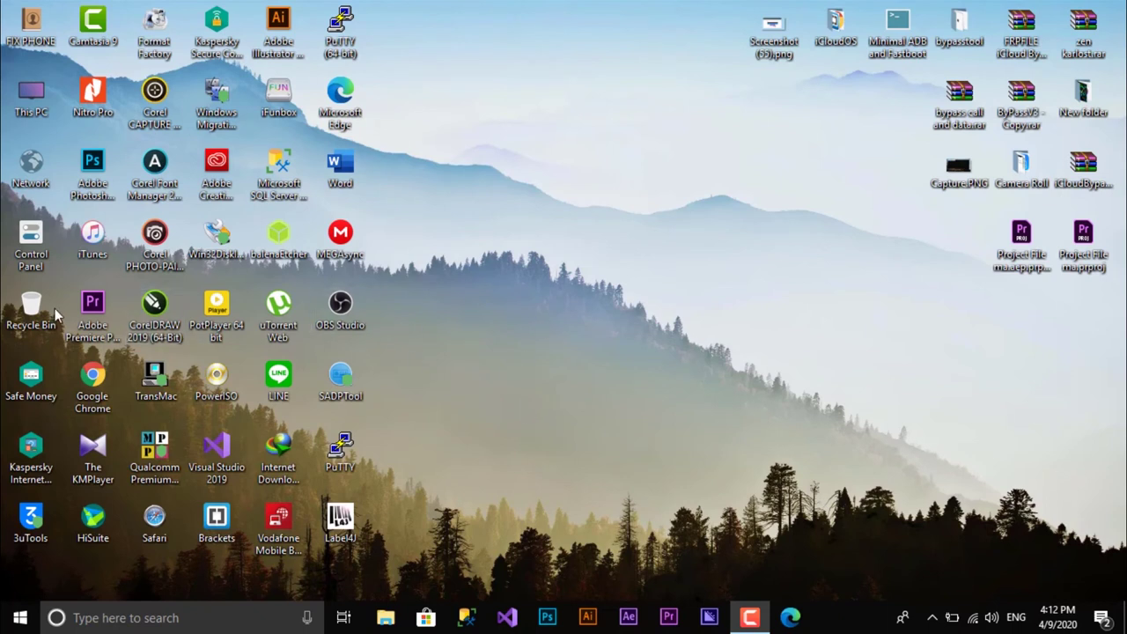
- Check the free space on the drives in This PC, widening the window and collapsing the Folders group
{"action": "double_click", "coordinate": [34, 102]}
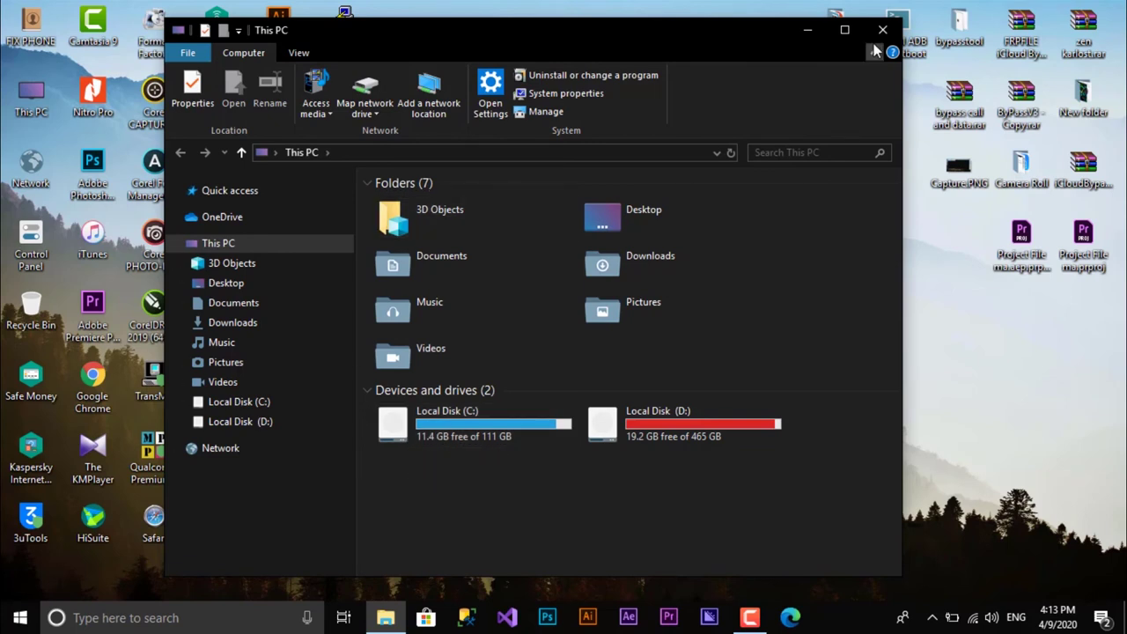
{"action": "left_click_drag", "start_coordinate": [667, 18], "coordinate": [595, 57]}
{"action": "left_click_drag", "start_coordinate": [842, 182], "coordinate": [1071, 182]}
{"action": "left_click", "coordinate": [307, 209]}
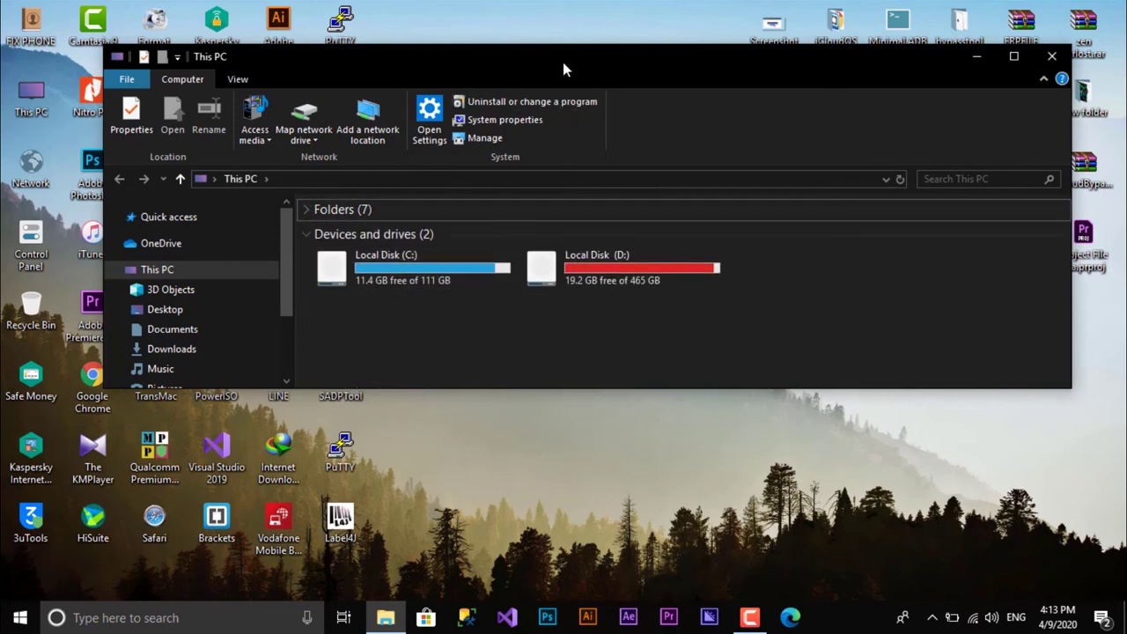
{"action": "left_click_drag", "start_coordinate": [563, 62], "coordinate": [557, 115]}
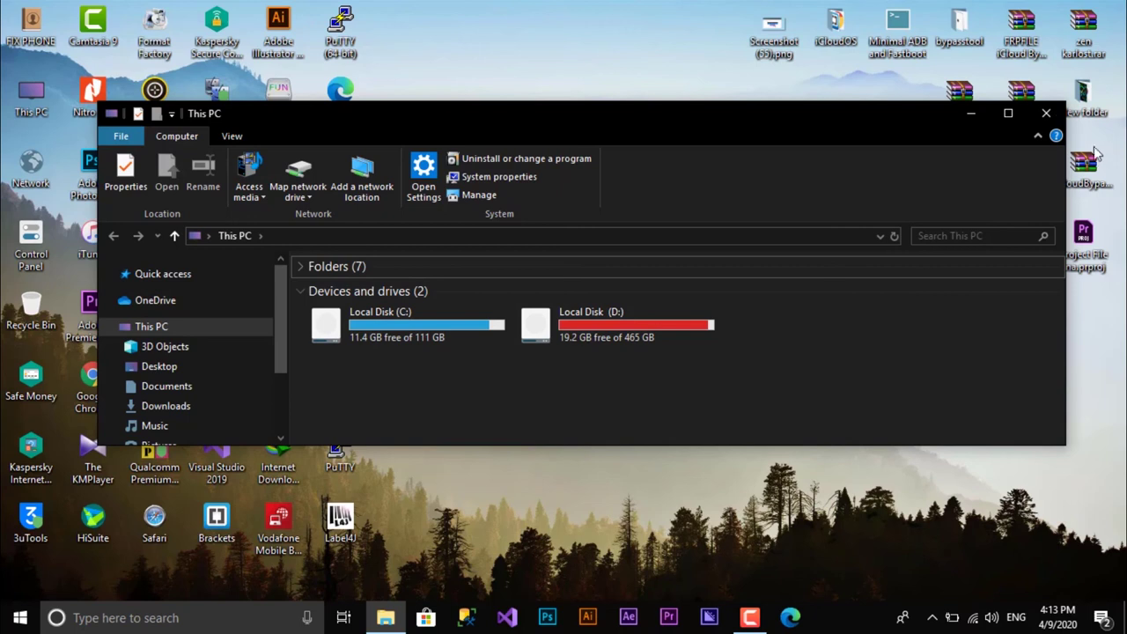
- Close the This PC window and refresh the desktop
{"action": "left_click", "coordinate": [1044, 116]}
{"action": "right_click", "coordinate": [588, 165]}
{"action": "left_click", "coordinate": [612, 221]}
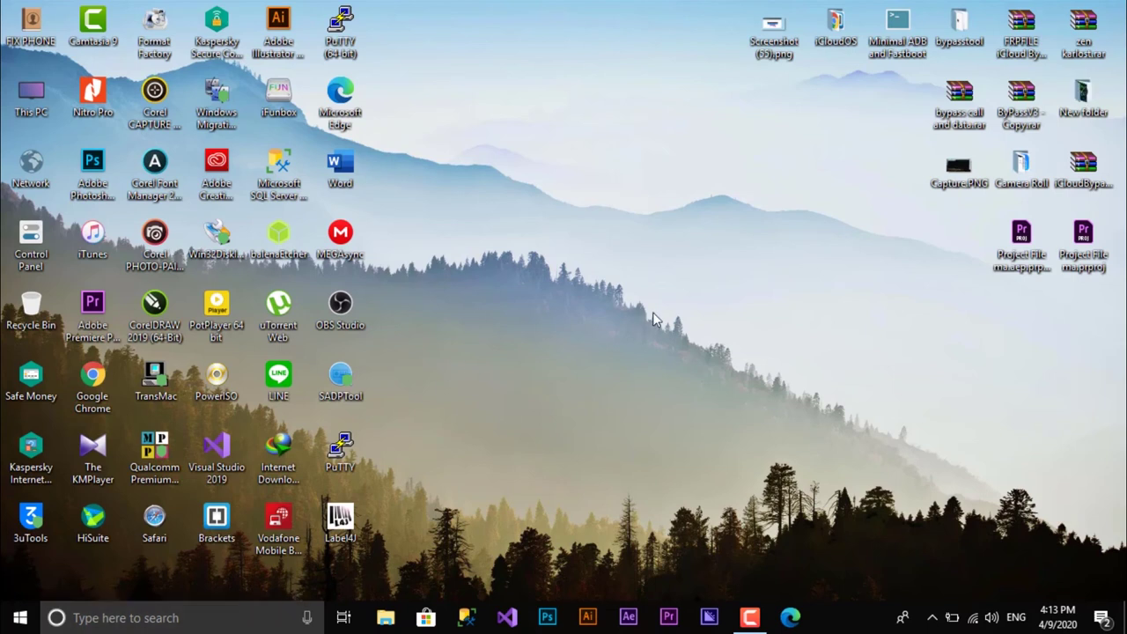
- Open the Windows prefetch folder through the Run dialog and grant permanent access to it
{"action": "key", "text": "super+r"}
{"action": "key", "text": "Down"}
{"action": "key", "text": "Down"}
{"action": "key", "text": "Down"}
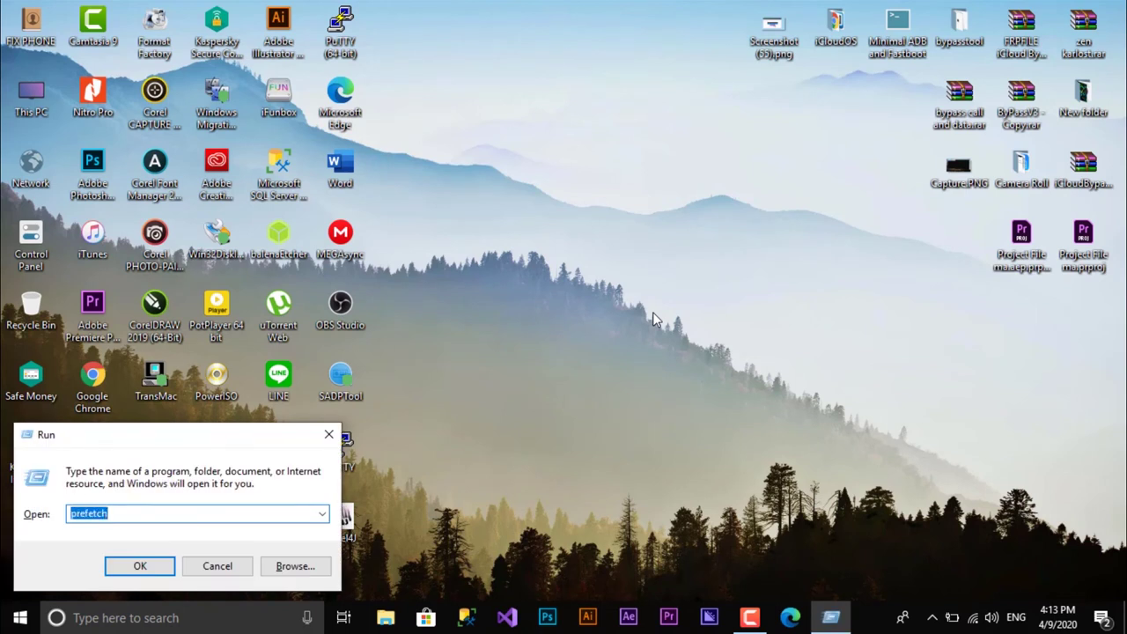
{"action": "left_click", "coordinate": [121, 517]}
{"action": "left_click_drag", "start_coordinate": [121, 517], "coordinate": [61, 516]}
{"action": "left_click", "coordinate": [124, 517]}
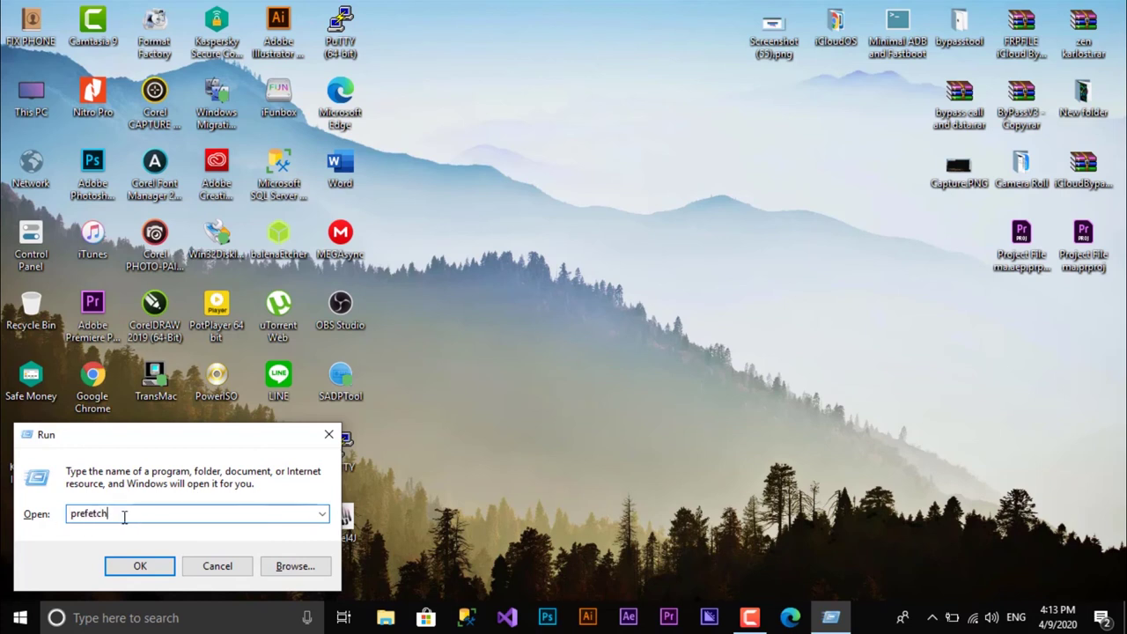
{"action": "left_click", "coordinate": [139, 564]}
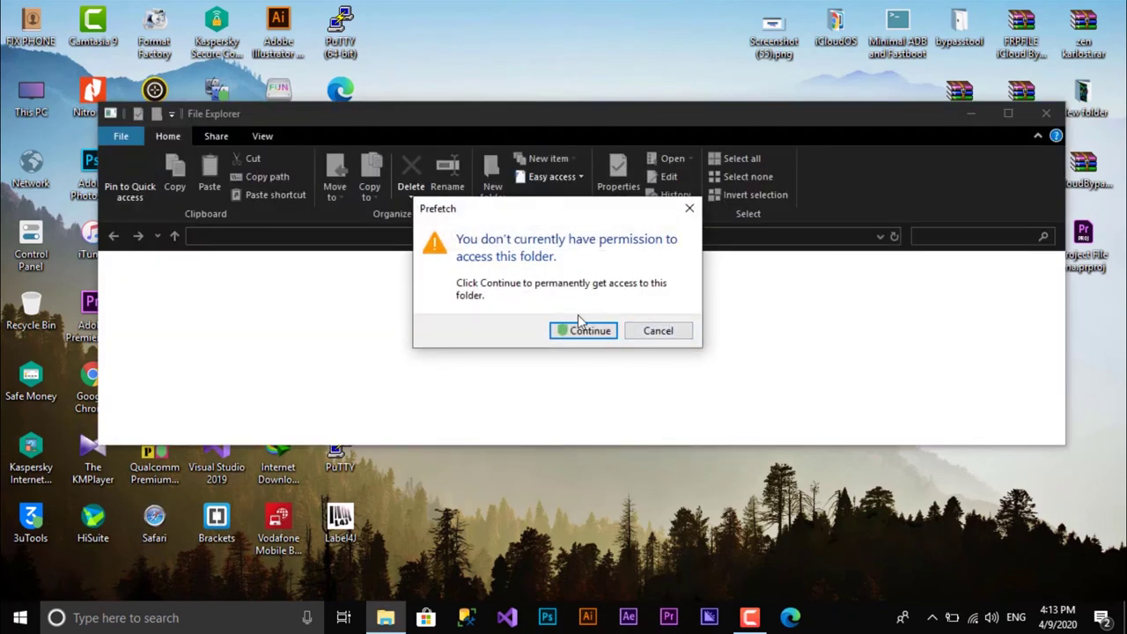
{"action": "left_click", "coordinate": [569, 332]}
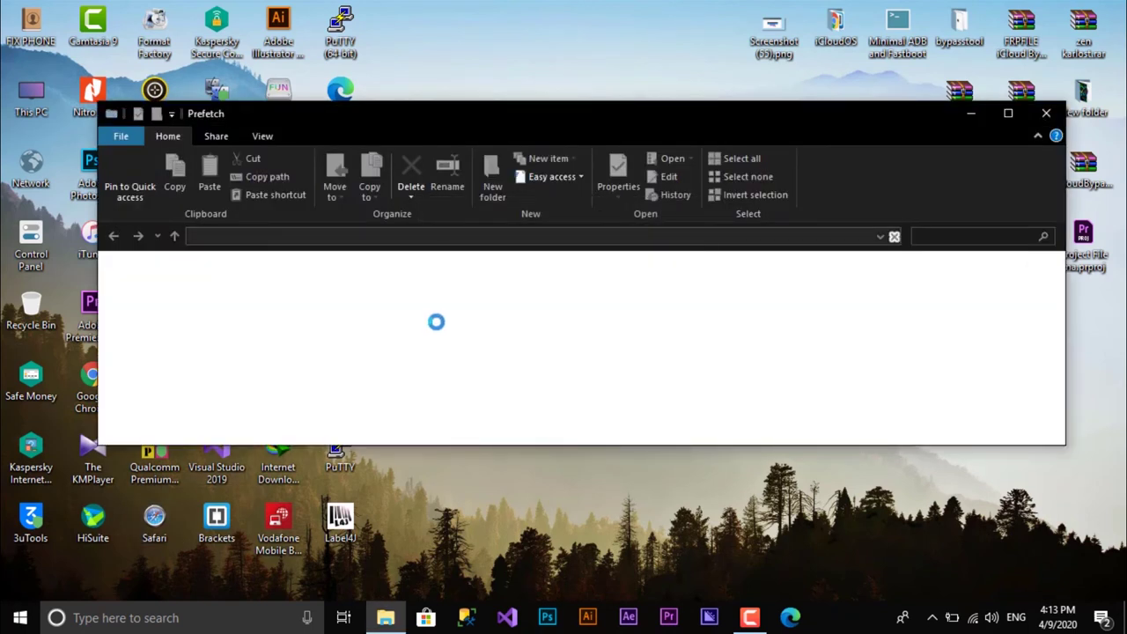
- Delete all files in the Prefetch folder, leaving out the ones in use, and close the folder window
{"action": "left_click", "coordinate": [380, 310]}
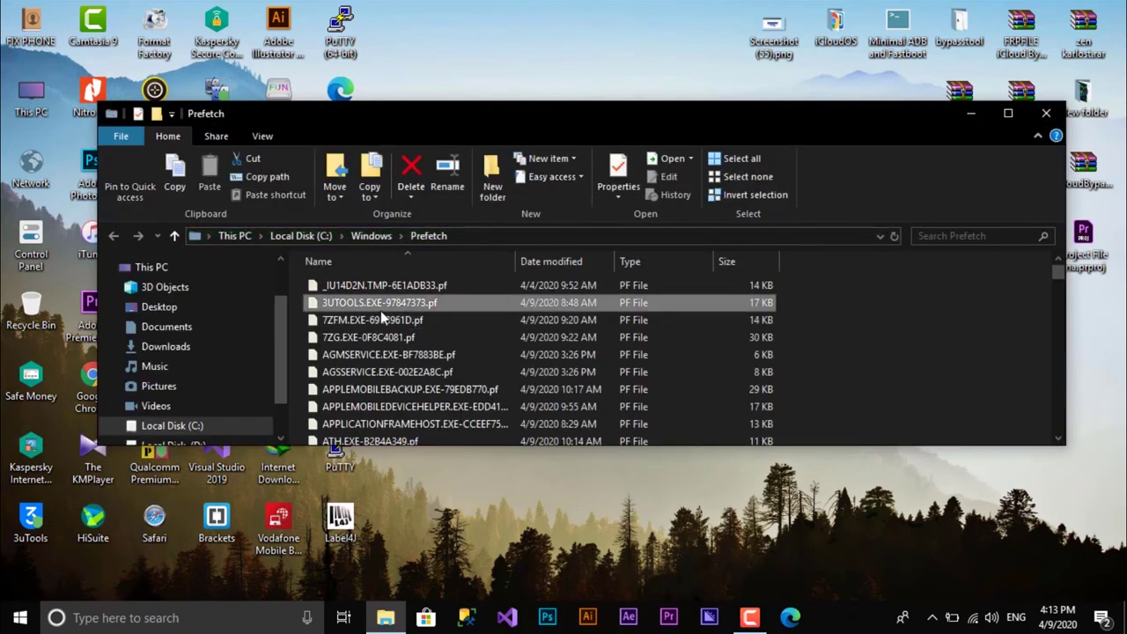
{"action": "key", "text": "ctrl+a"}
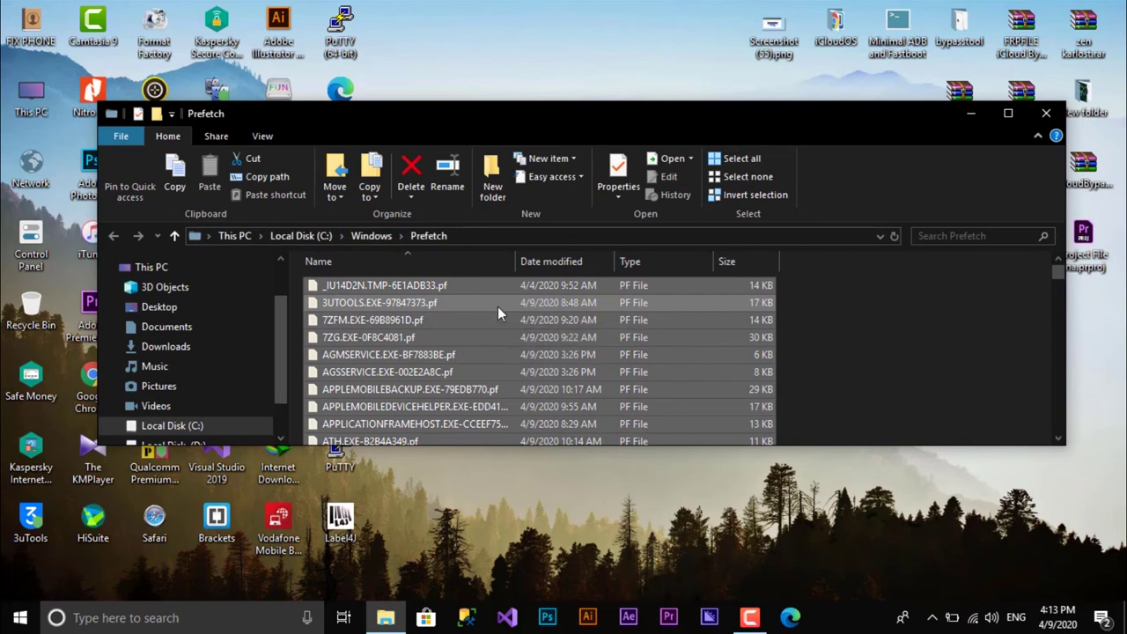
{"action": "key", "text": "Delete"}
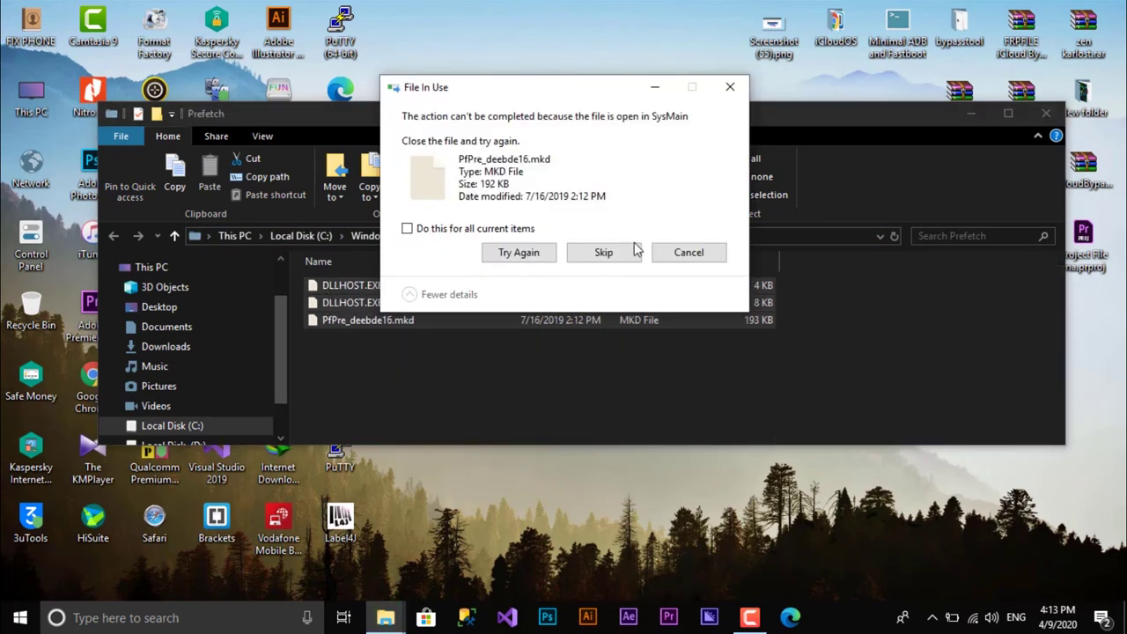
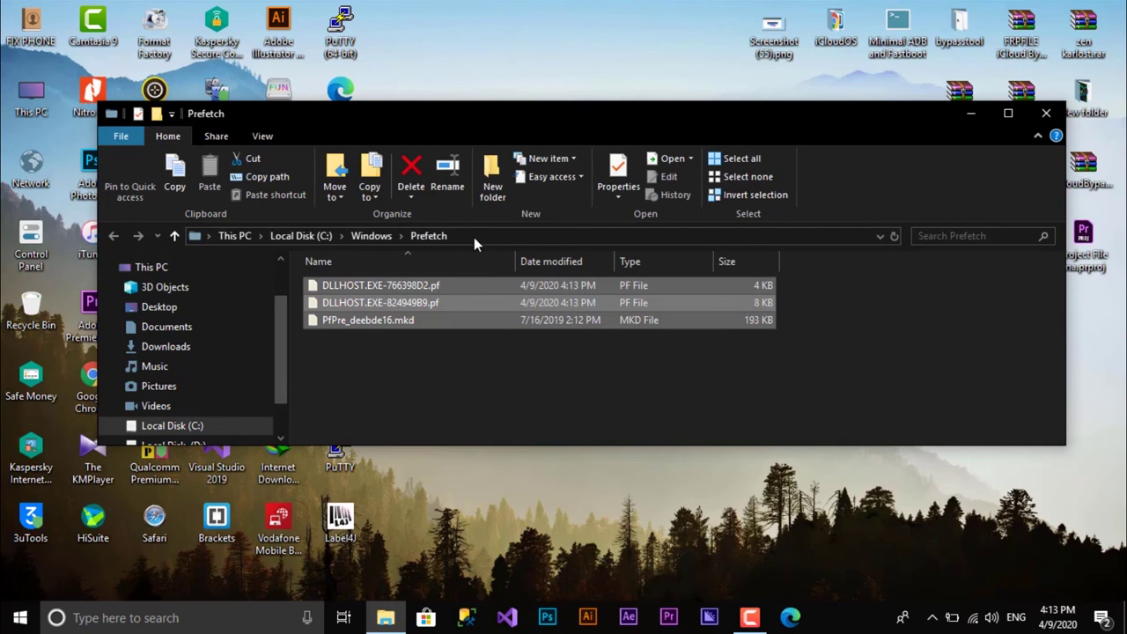
{"action": "left_click", "coordinate": [1061, 112]}
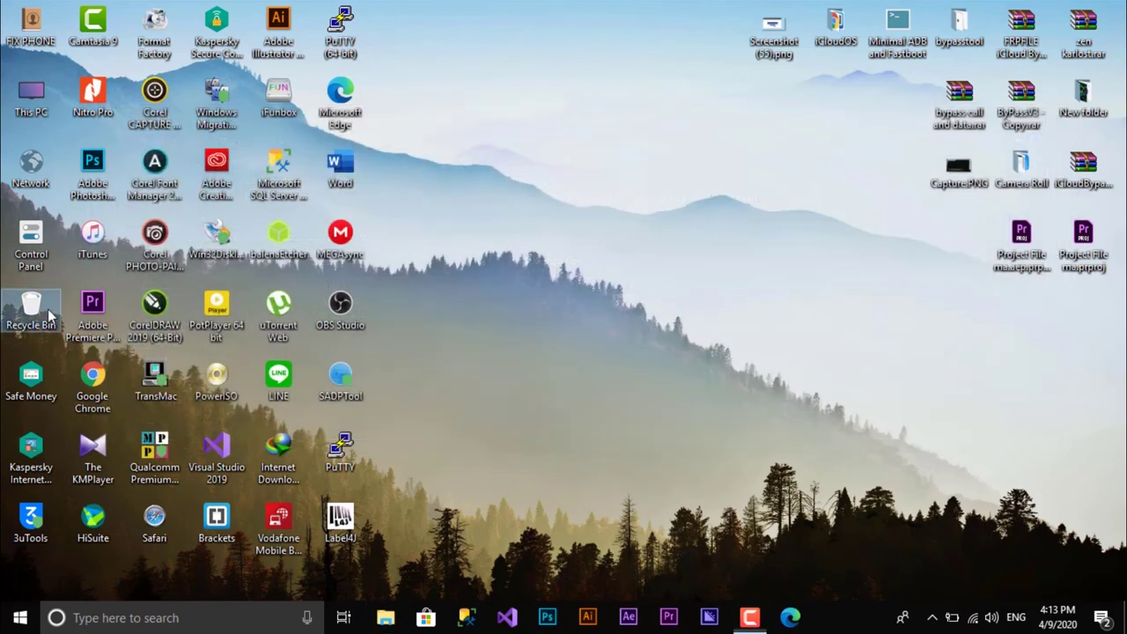
- Empty the Recycle Bin, confirming permanent deletion of all items, and refresh the desktop
{"action": "right_click", "coordinate": [50, 314]}
{"action": "left_click", "coordinate": [171, 339]}
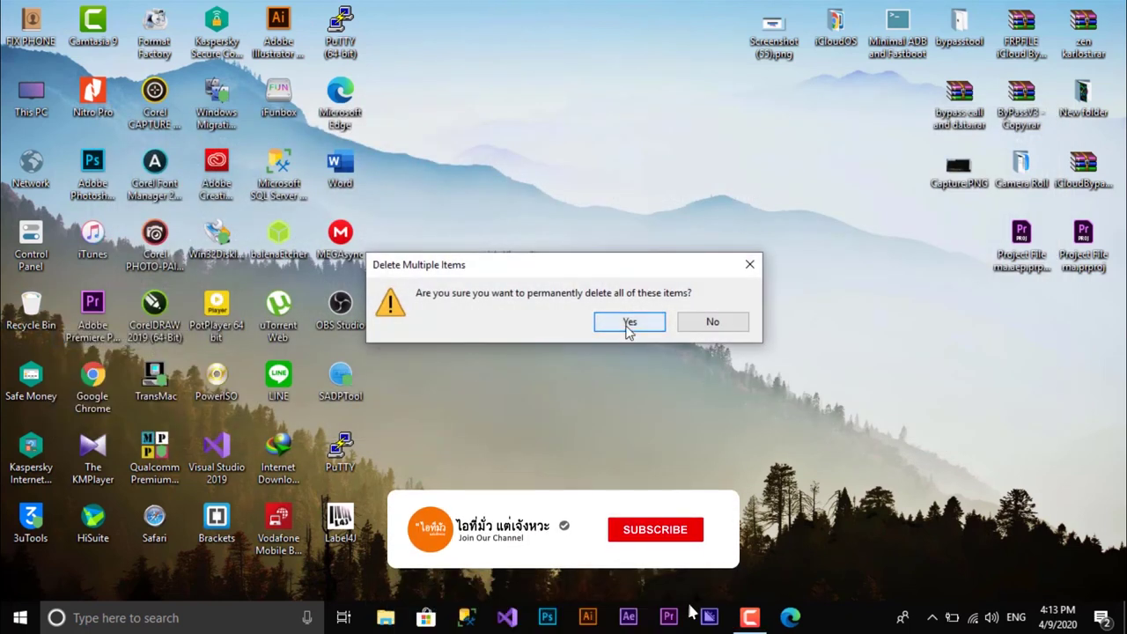
{"action": "left_click", "coordinate": [626, 326]}
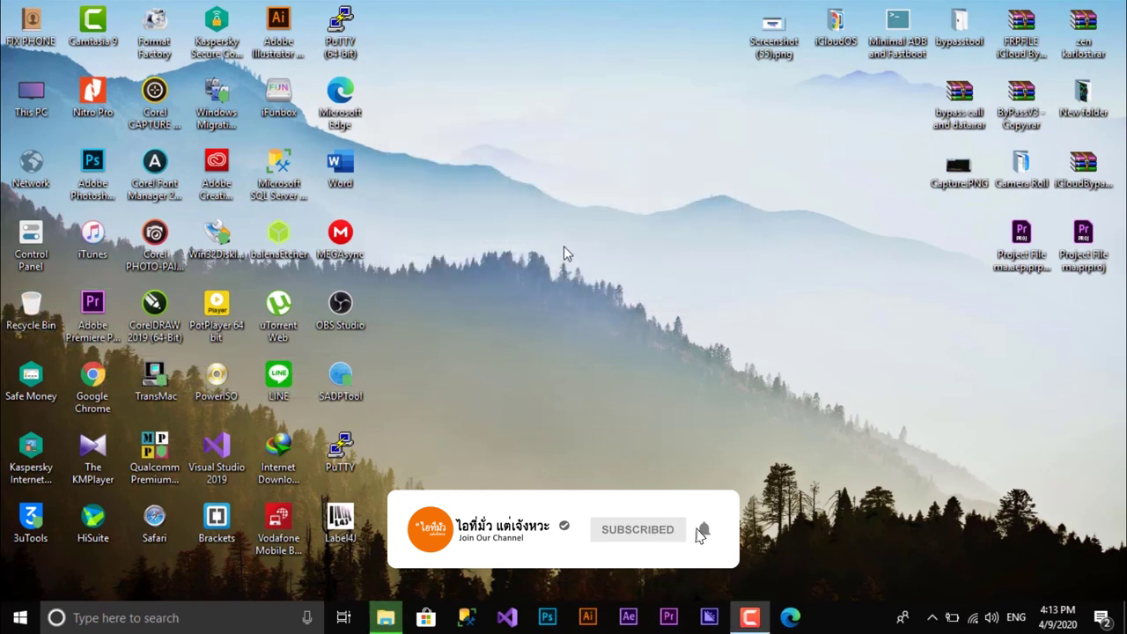
{"action": "right_click", "coordinate": [512, 222]}
{"action": "left_click", "coordinate": [533, 270]}
{"action": "right_click", "coordinate": [534, 266]}
{"action": "left_click", "coordinate": [553, 319]}
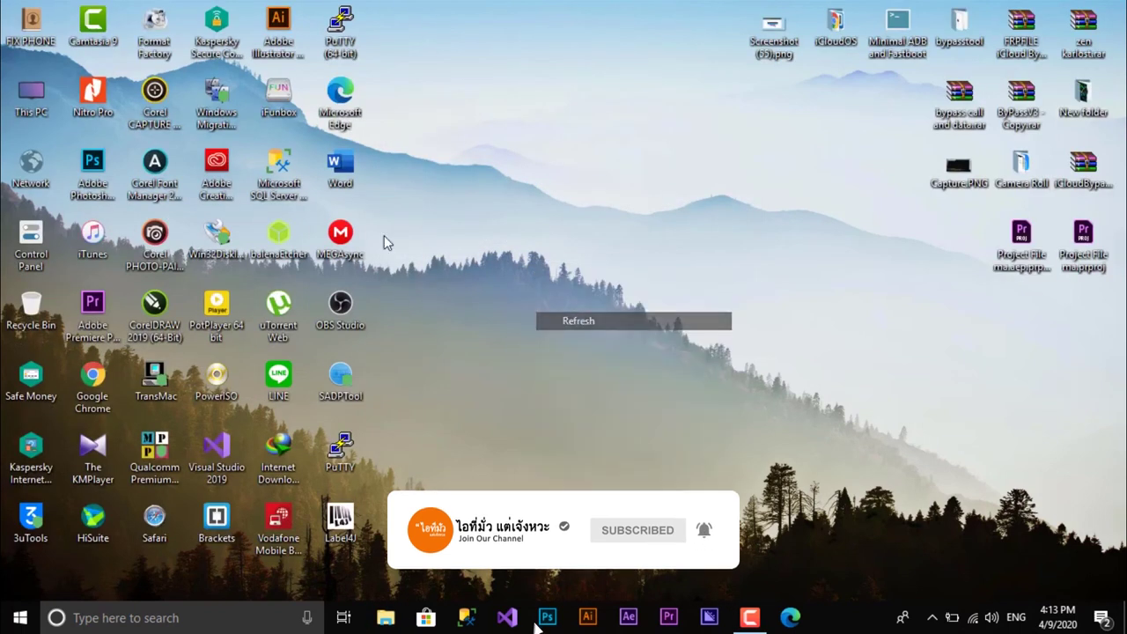
- Check the free space of drive C: in This PC and close the window
{"action": "double_click", "coordinate": [31, 95]}
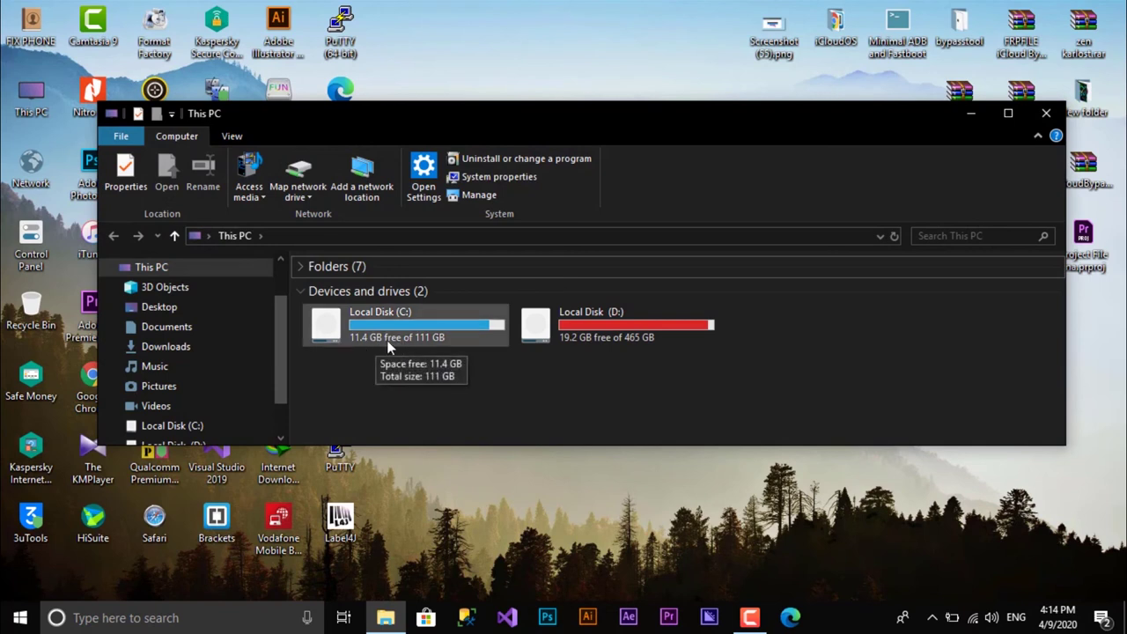
{"action": "left_click_drag", "start_coordinate": [823, 122], "coordinate": [791, 99]}
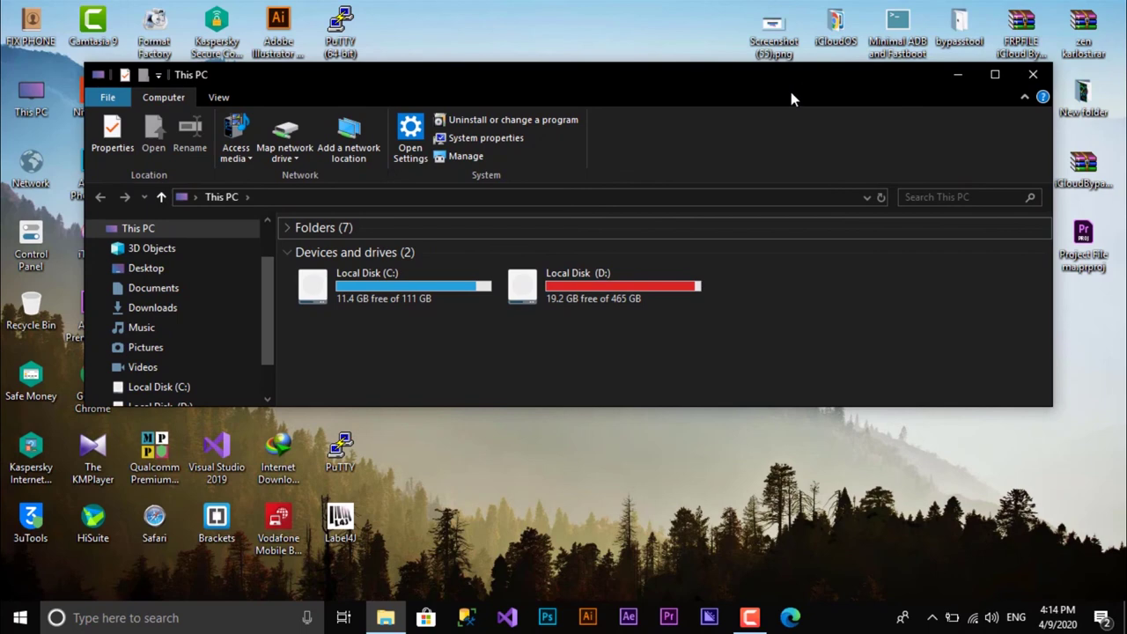
{"action": "left_click", "coordinate": [1033, 74]}
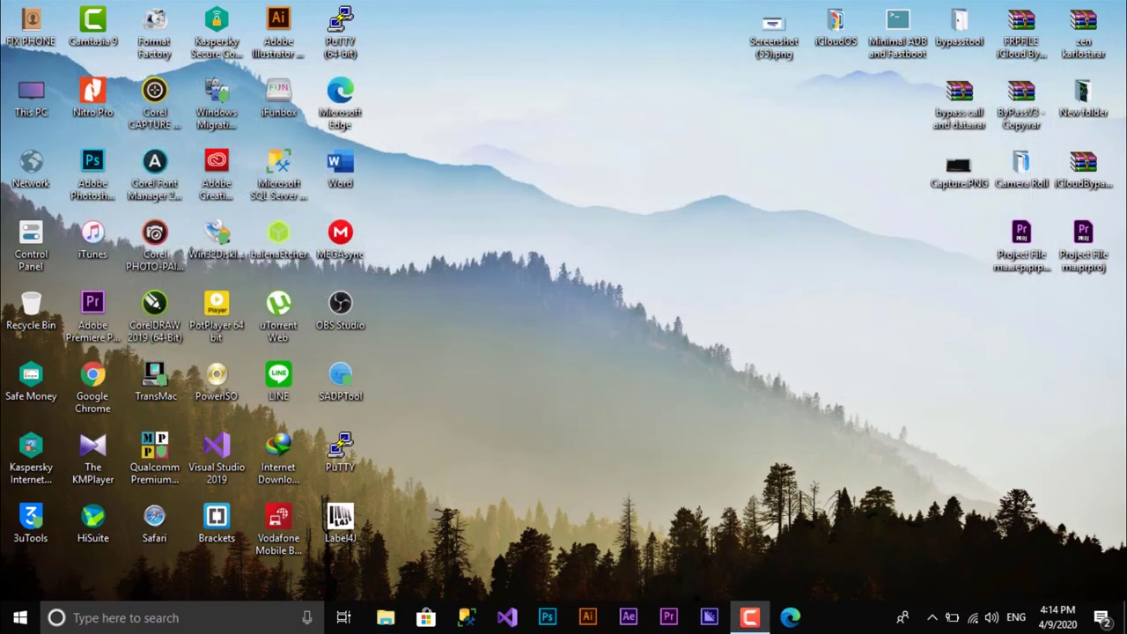